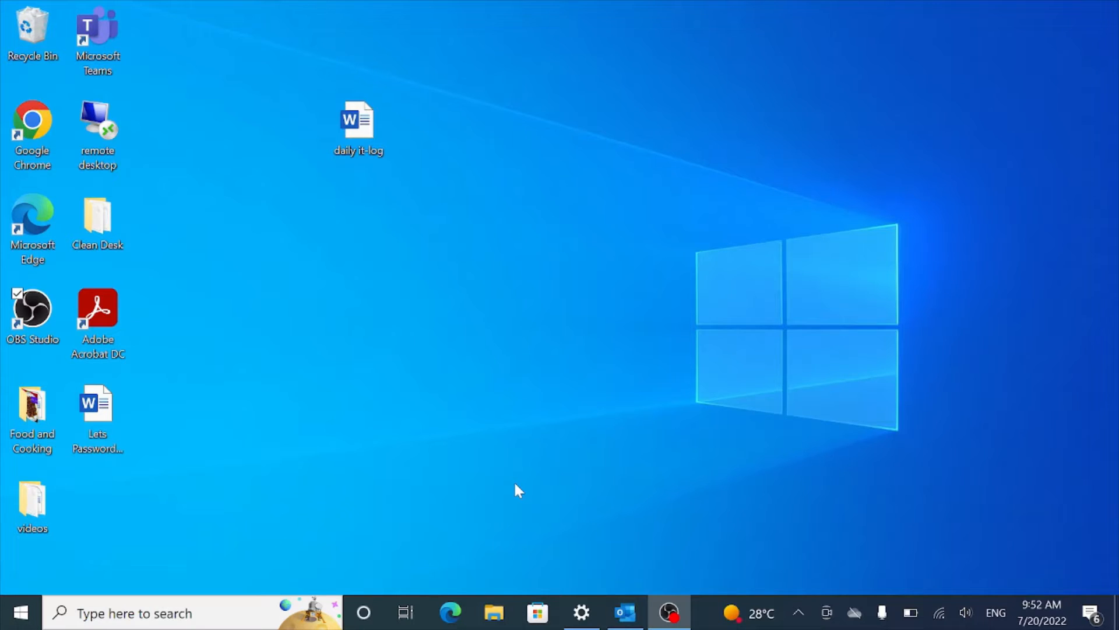
# Step: Search 'about' and open the About your PC settings page to review the device details
pyautogui.click(23, 617)
pyautogui.write('ab')
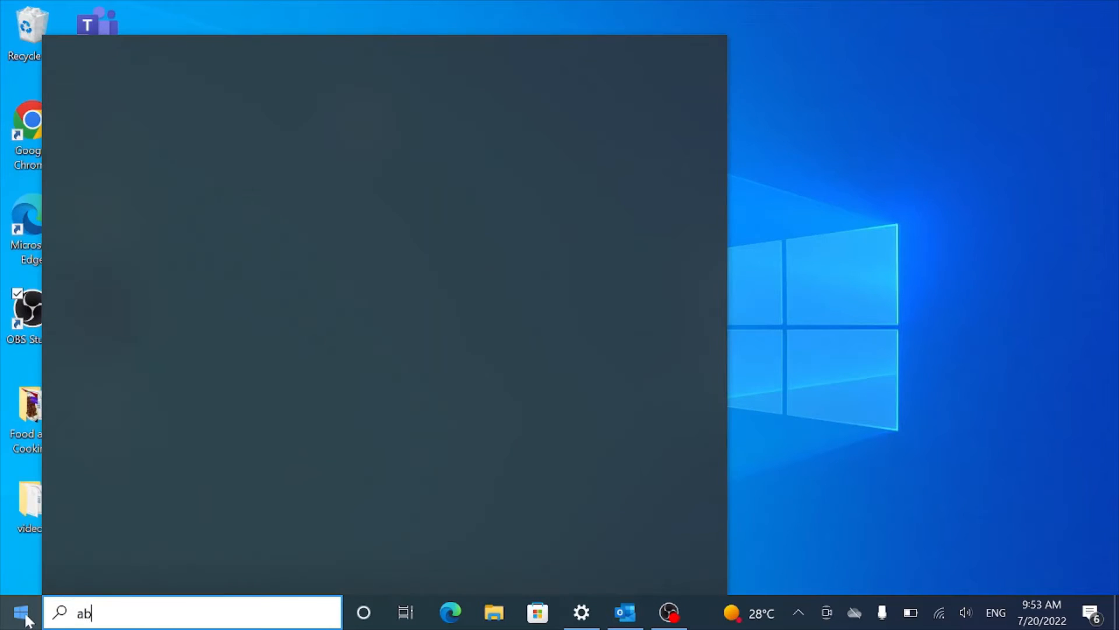
pyautogui.write('out')
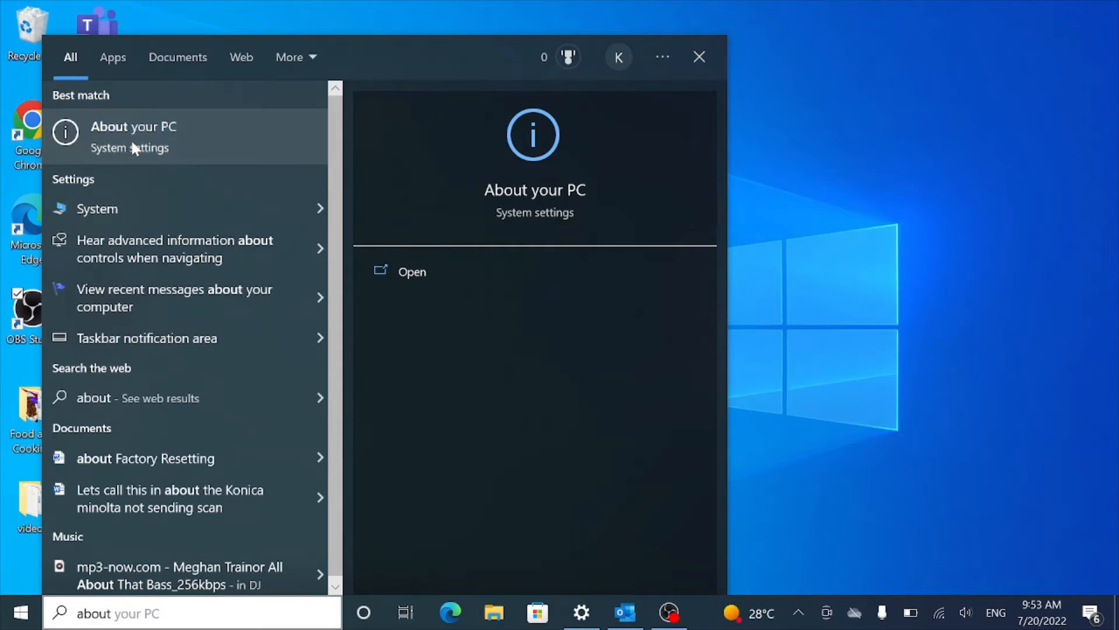
pyautogui.click(132, 146)
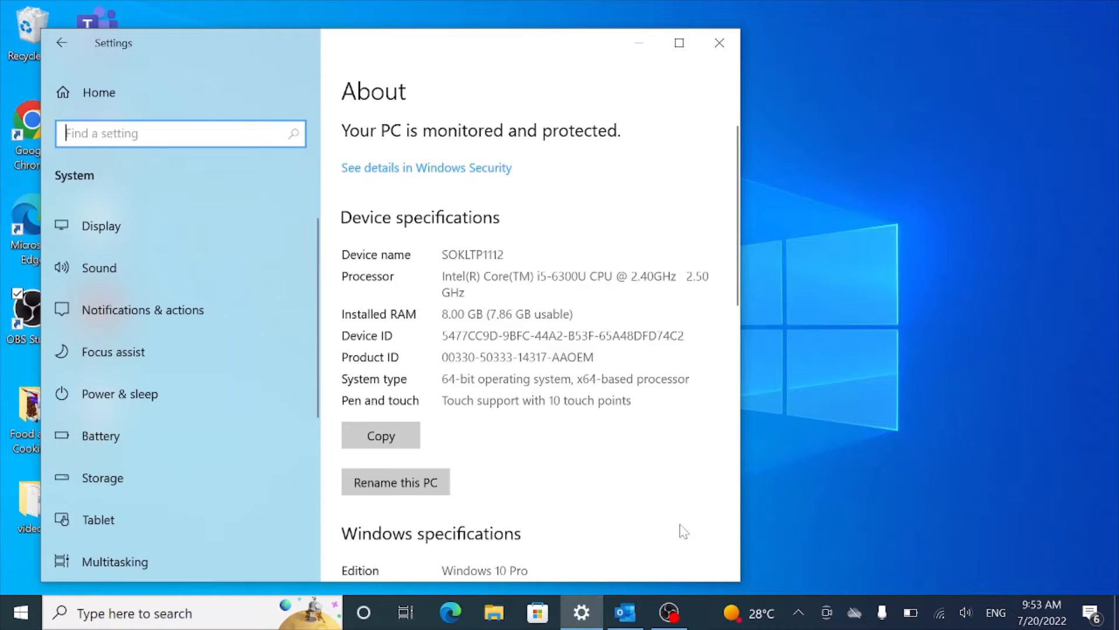
pyautogui.click(735, 465)
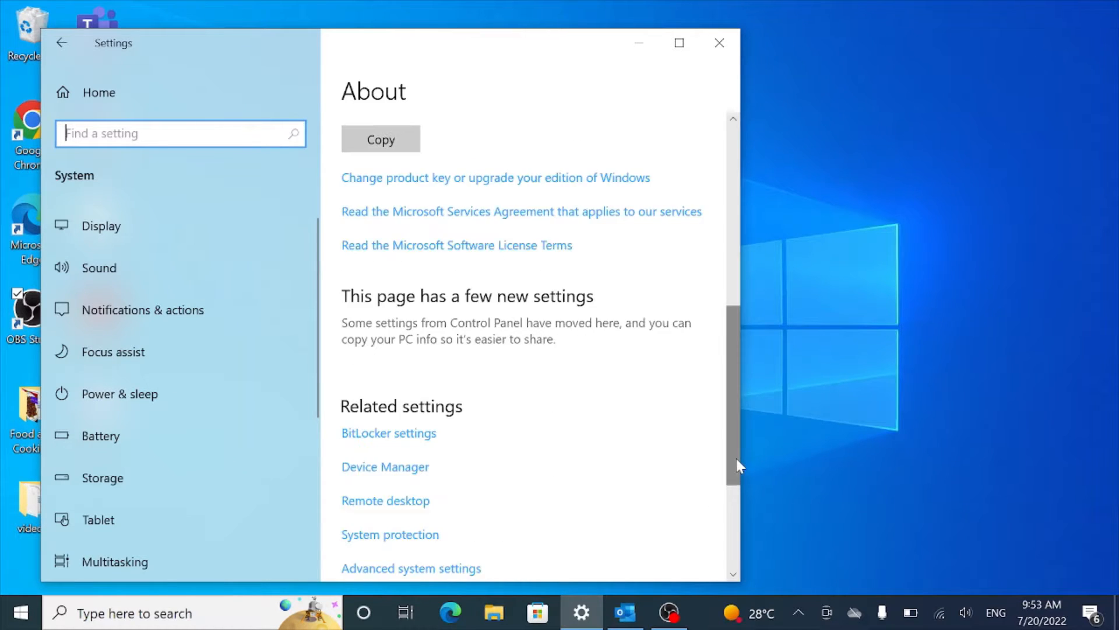
pyautogui.click(732, 171)
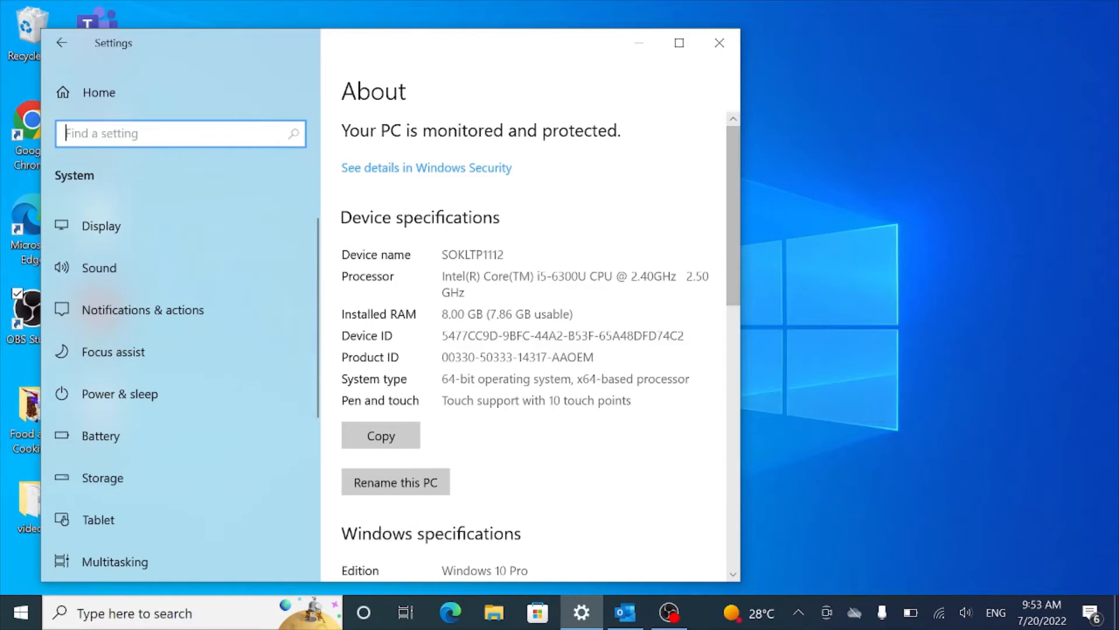
pyautogui.click(733, 575)
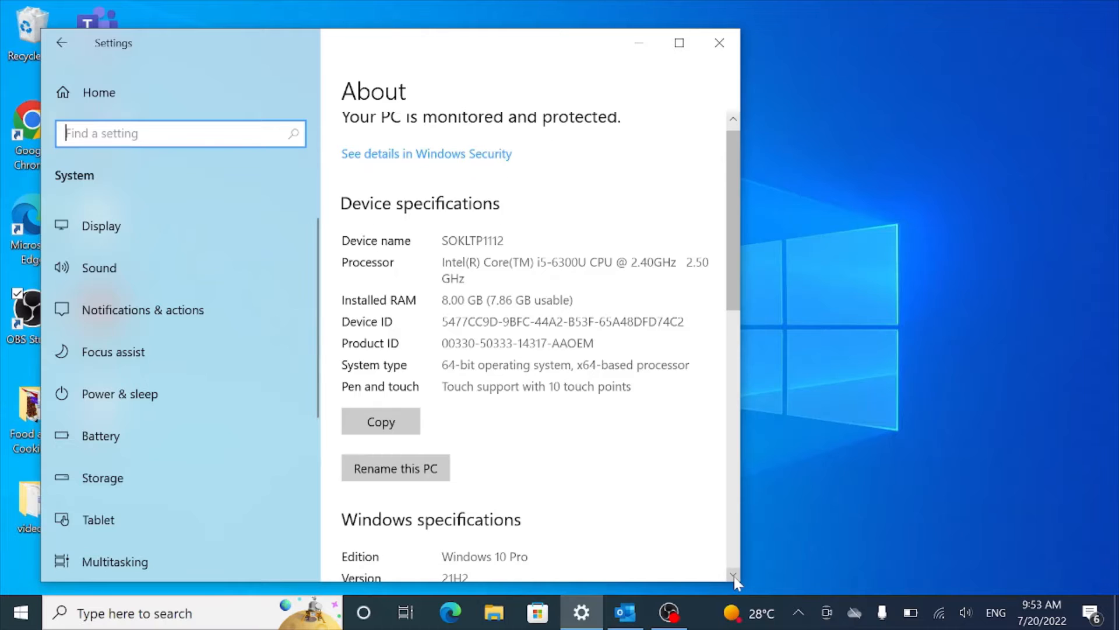
pyautogui.click(733, 576)
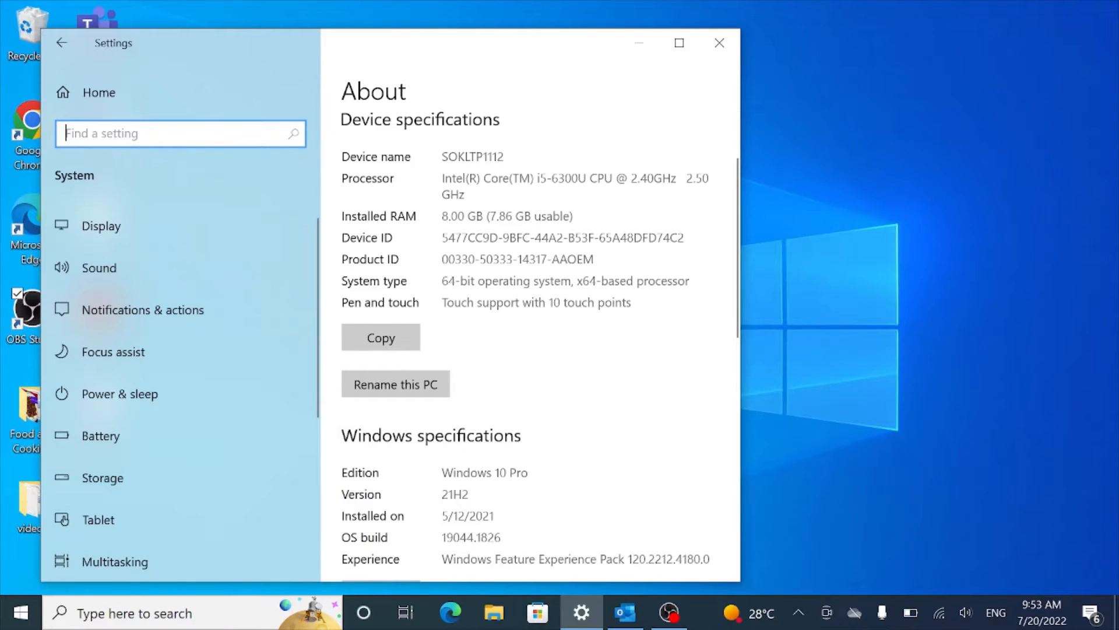
# Step: Close Settings and open the Format dialog for USB Drive (D:) from File Explorer
pyautogui.click(725, 45)
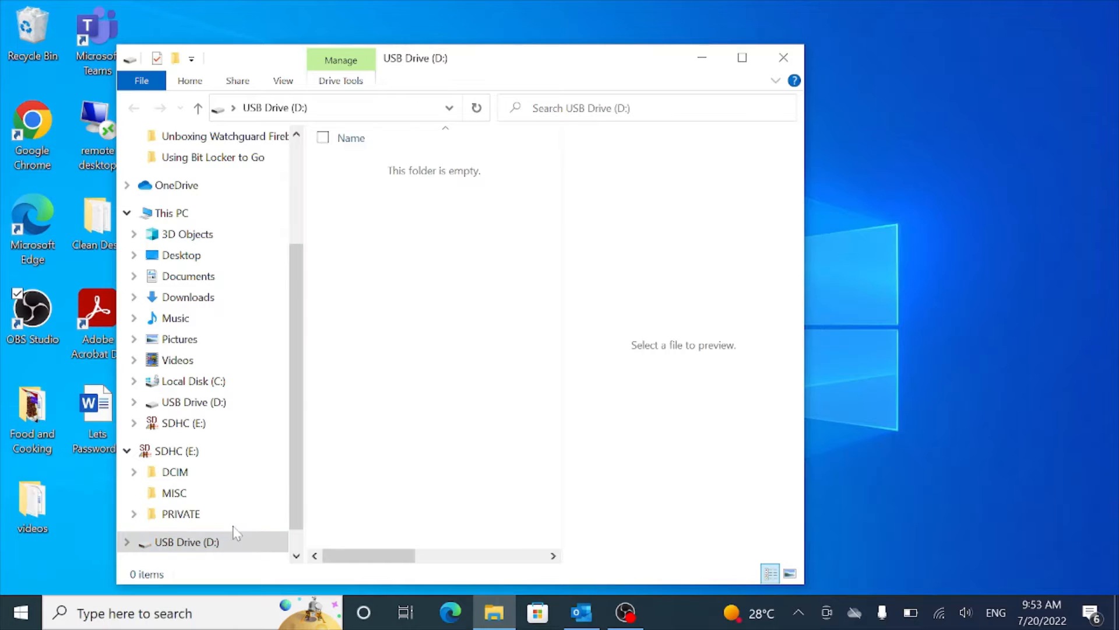
pyautogui.rightClick(196, 544)
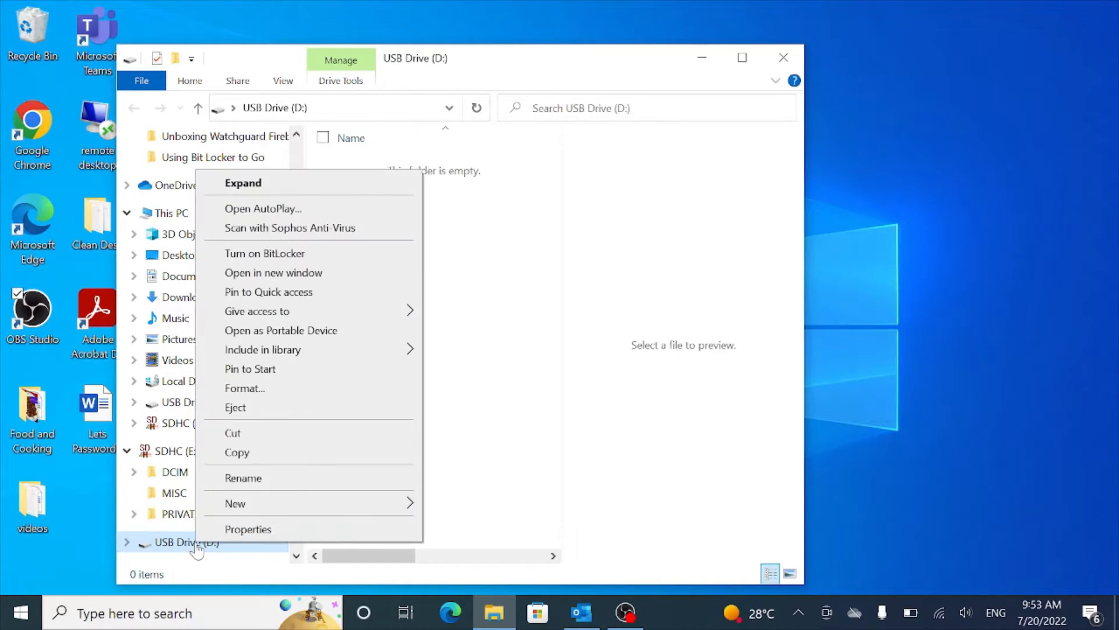
pyautogui.click(295, 391)
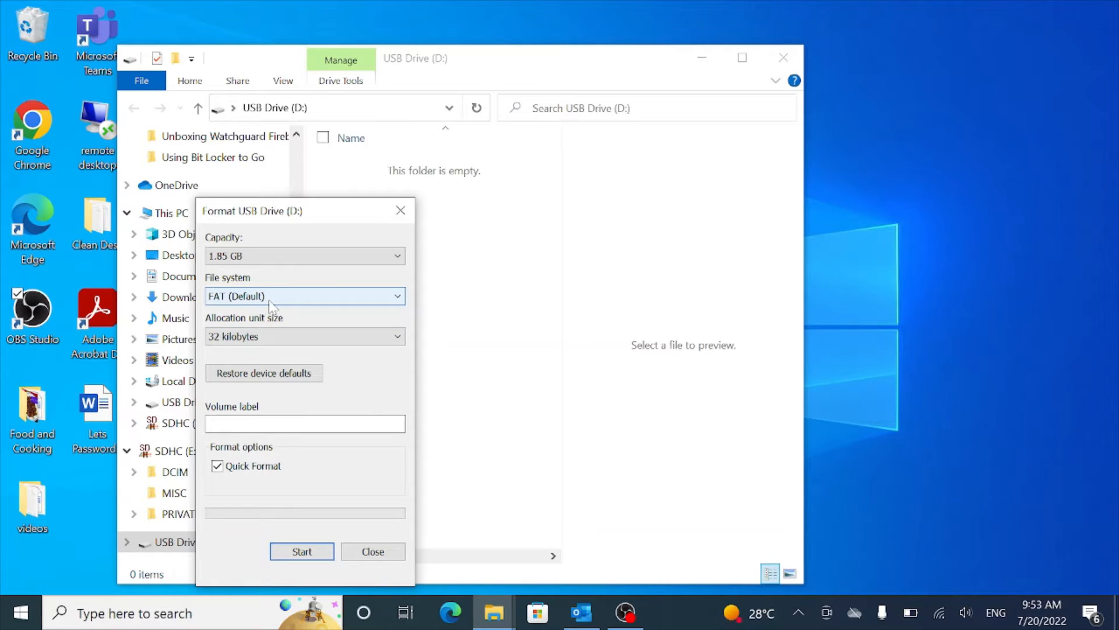
# Step: Format USB Drive (D:) as FAT (Default) with volume label 'Testblocker', confirming the data-erase warning
pyautogui.click(398, 297)
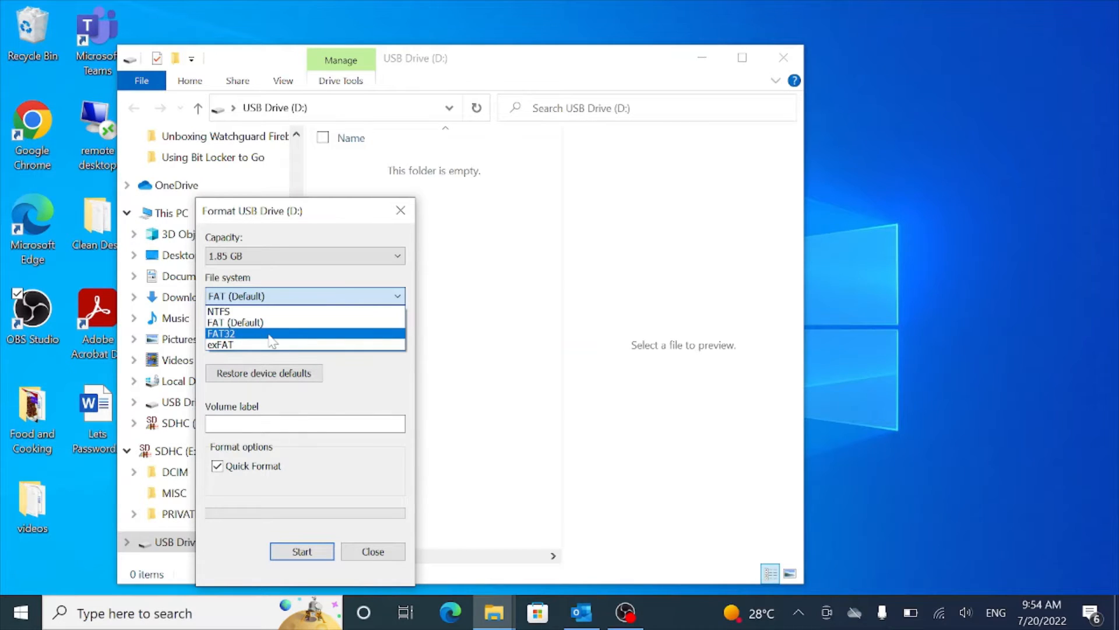
pyautogui.click(379, 384)
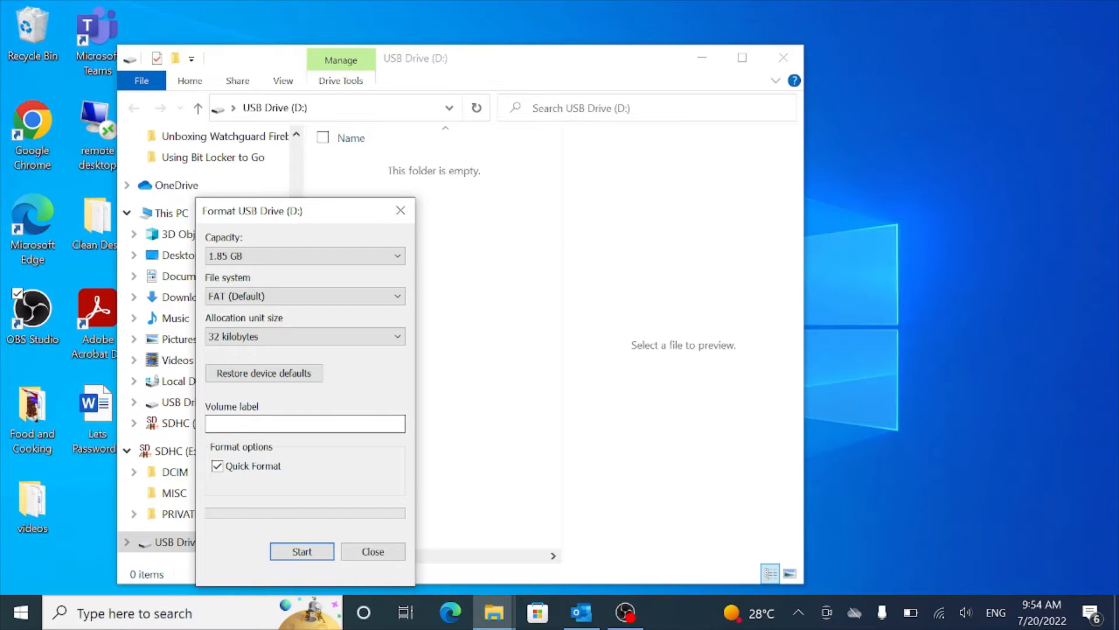
pyautogui.click(251, 424)
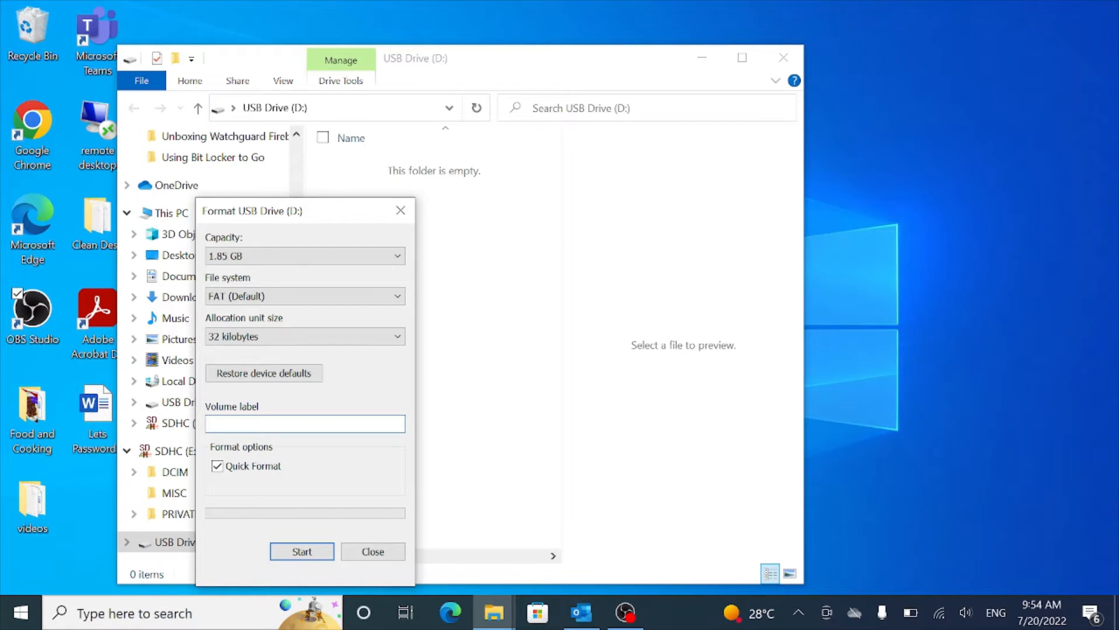
pyautogui.write('Test')
pyautogui.write(' Bit Lo')
pyautogui.press('BackSpace')
pyautogui.press('BackSpace')
pyautogui.press('BackSpace')
pyautogui.press('BackSpace')
pyautogui.press('BackSpace')
pyautogui.press('BackSpace')
pyautogui.press('BackSpace')
pyautogui.press('BackSpace')
pyautogui.write('tbitl')
pyautogui.write('ock')
pyautogui.press('BackSpace')
pyautogui.press('BackSpace')
pyautogui.press('BackSpace')
pyautogui.press('BackSpace')
pyautogui.write('locker')
pyautogui.click(301, 553)
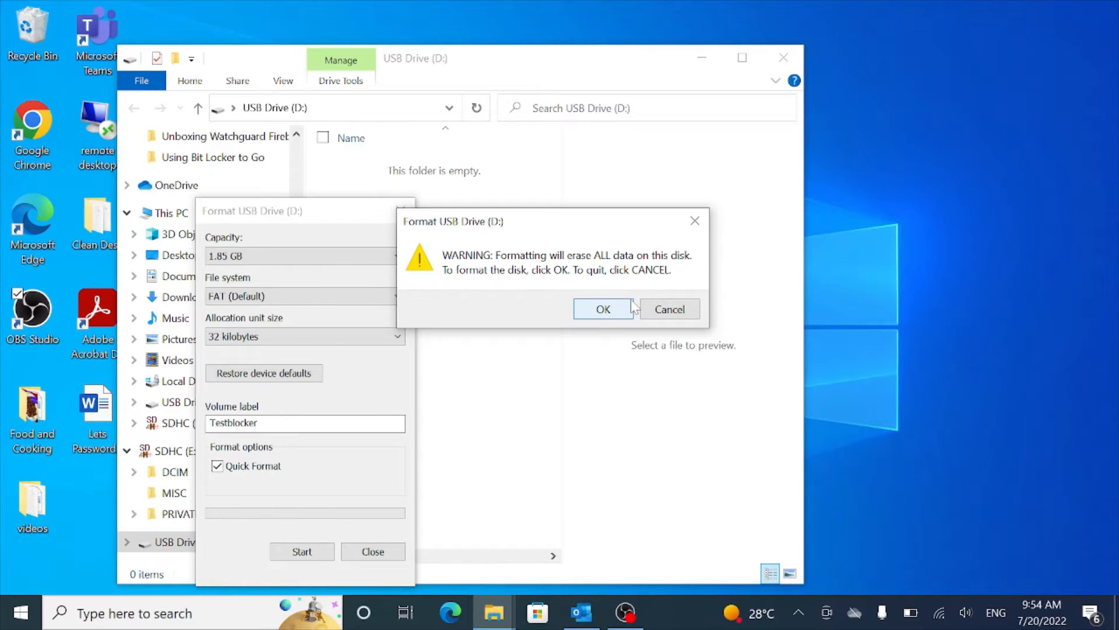
pyautogui.click(604, 310)
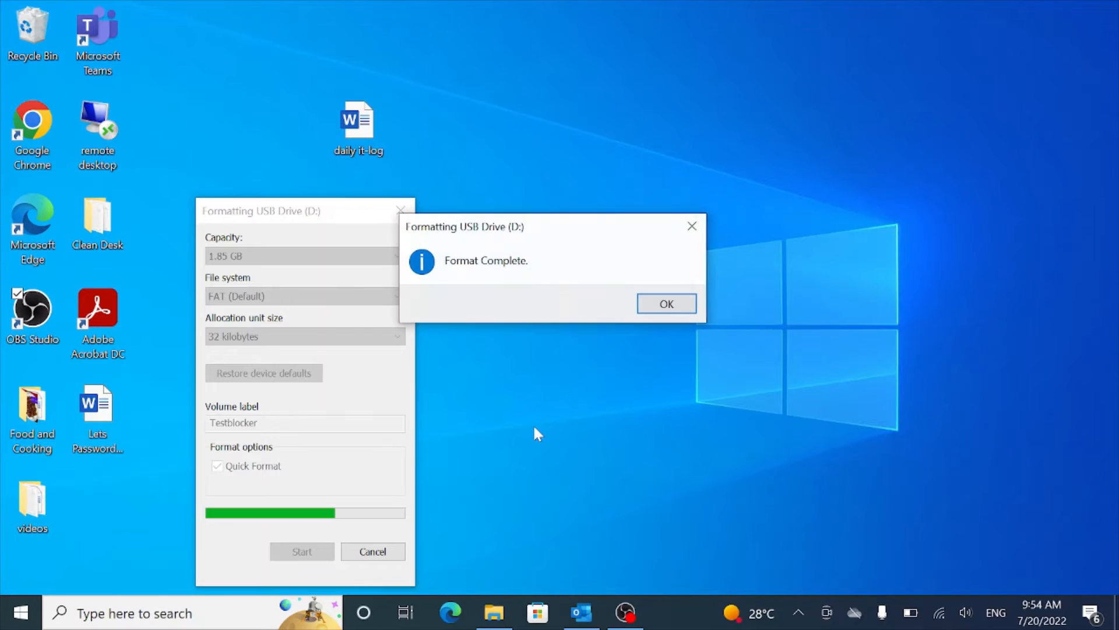
# Step: Acknowledge Format Complete and close the TESTBLOCKER (D:) format window
pyautogui.click(665, 307)
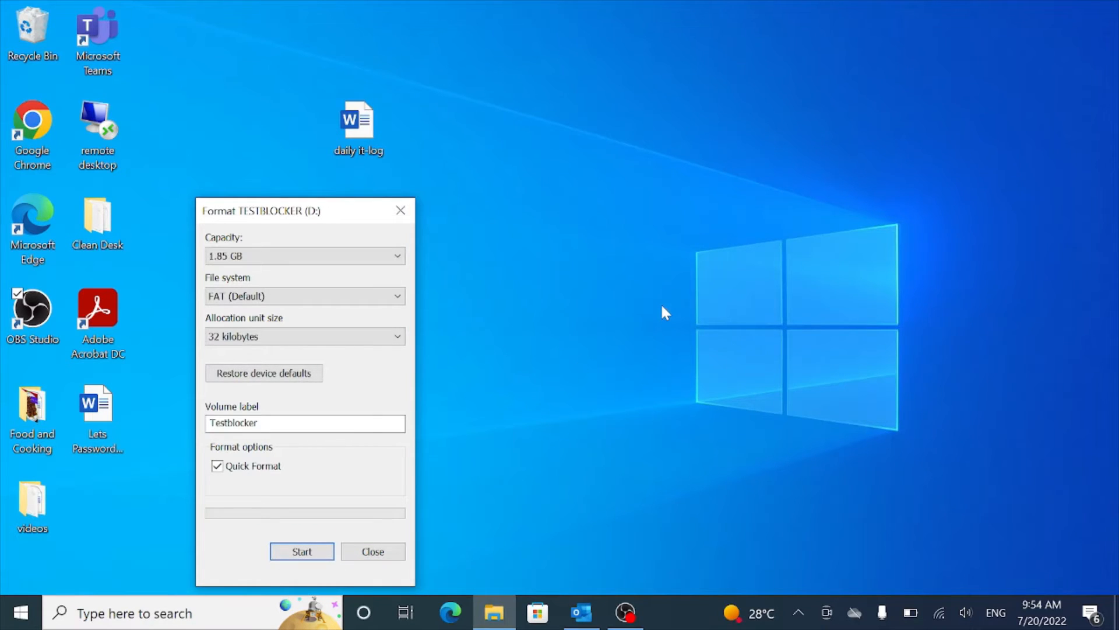
pyautogui.click(376, 554)
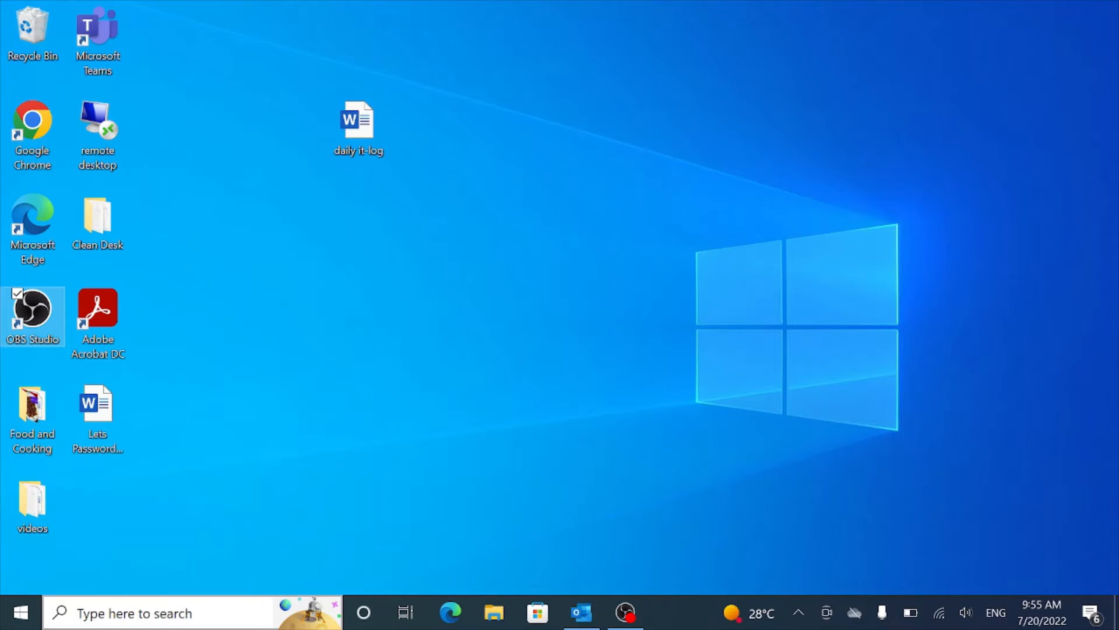
# Step: Search the Start menu for 'bit' and open the Manage BitLocker control panel
pyautogui.click(21, 615)
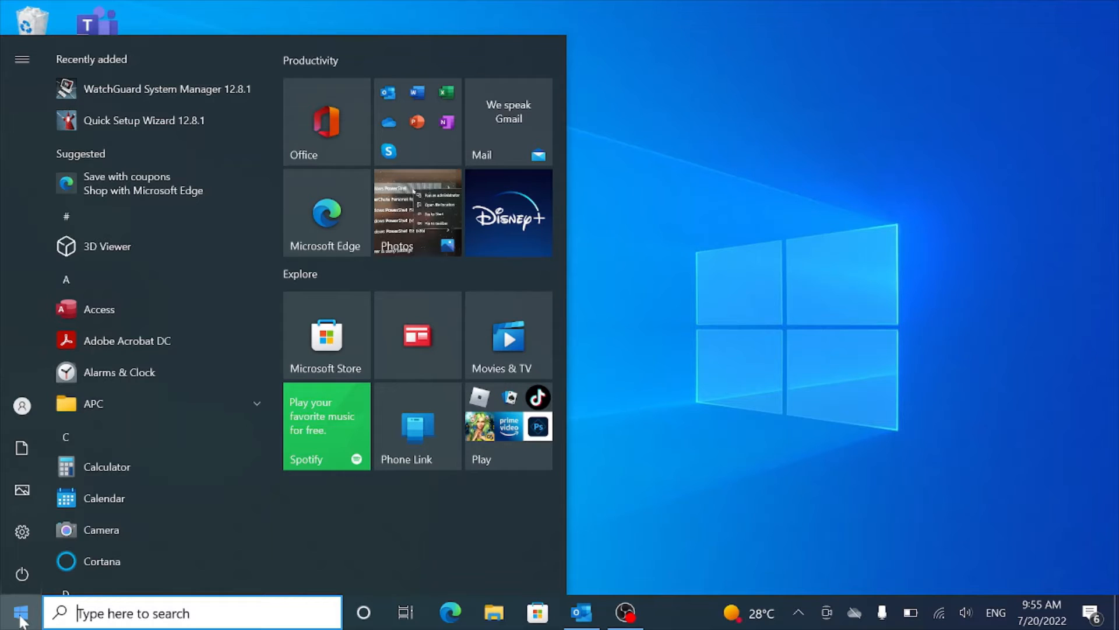
pyautogui.write('b')
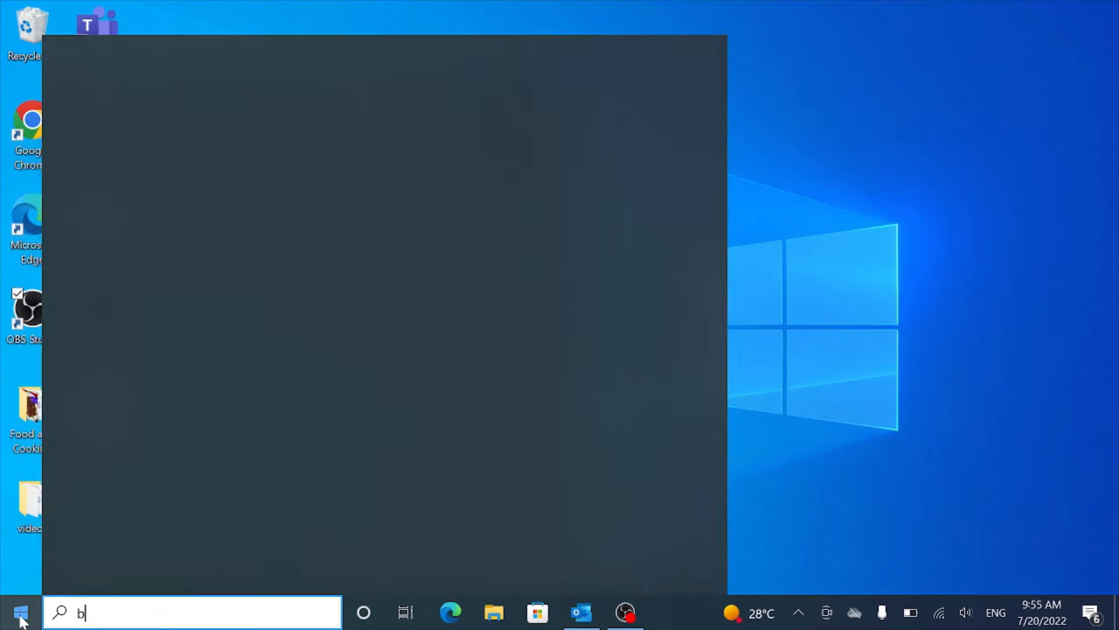
pyautogui.write('it')
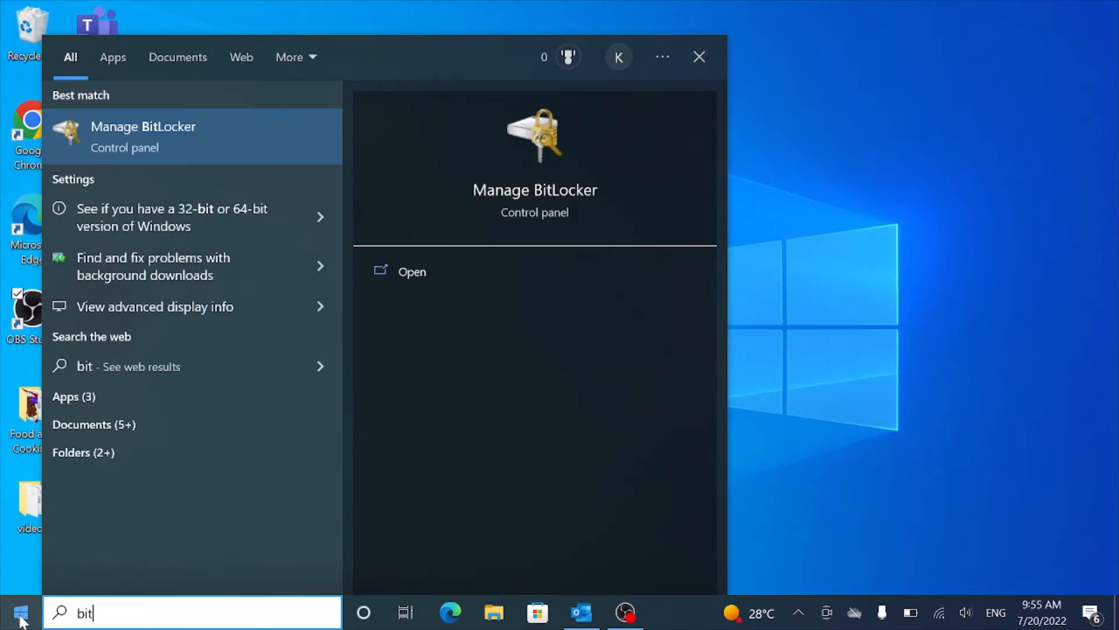
pyautogui.click(150, 152)
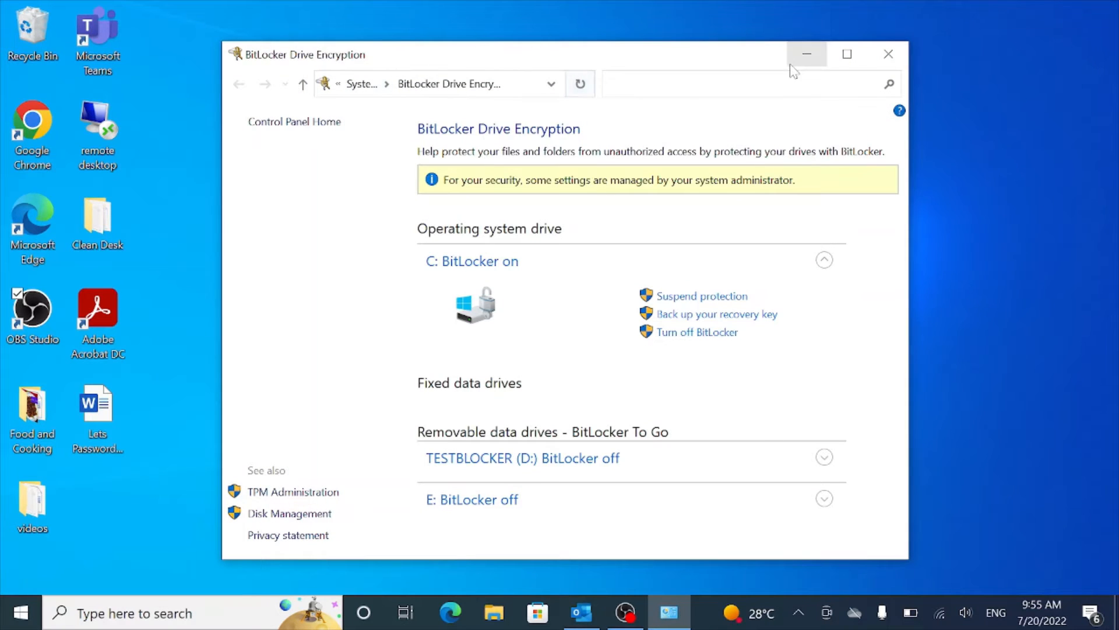
# Step: Maximize the BitLocker window, expand TESTBLOCKER (D:), and turn on BitLocker
pyautogui.click(846, 55)
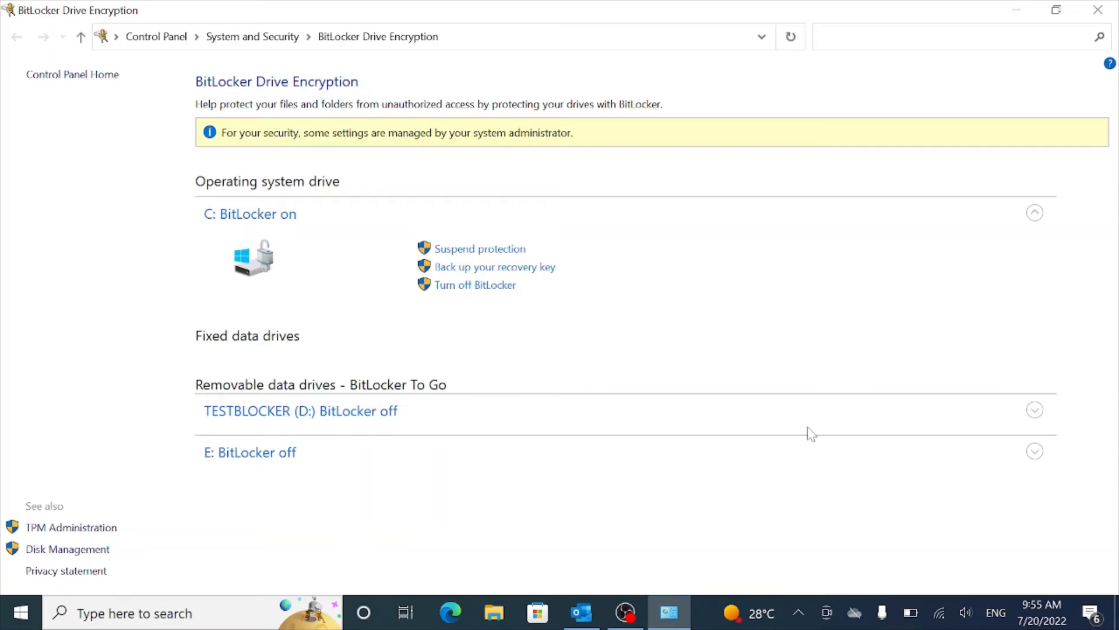
pyautogui.click(1035, 411)
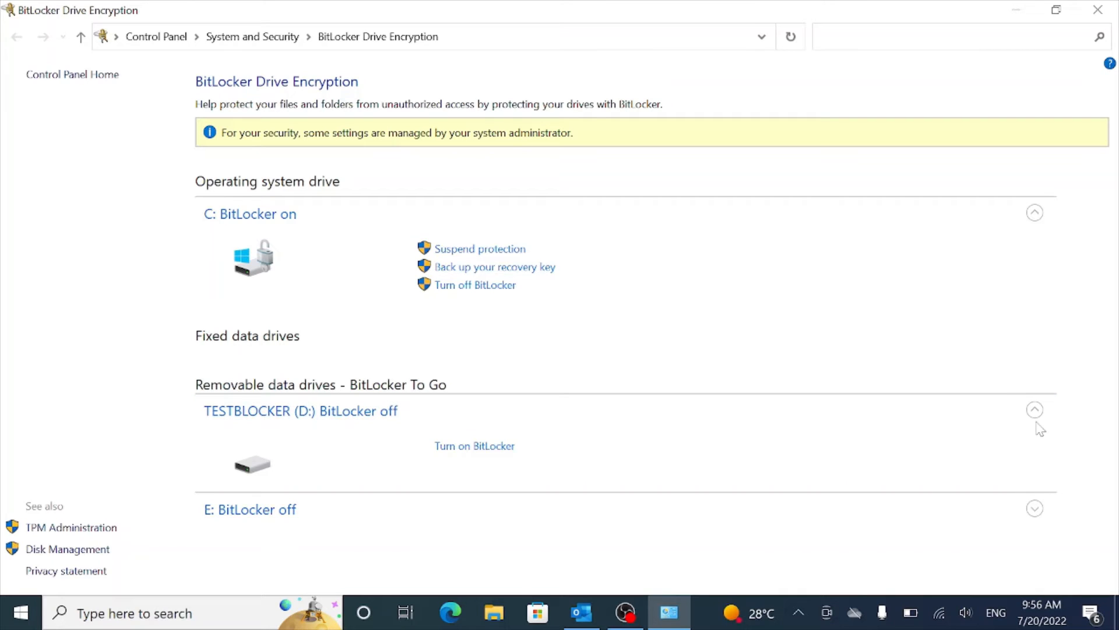
pyautogui.click(472, 448)
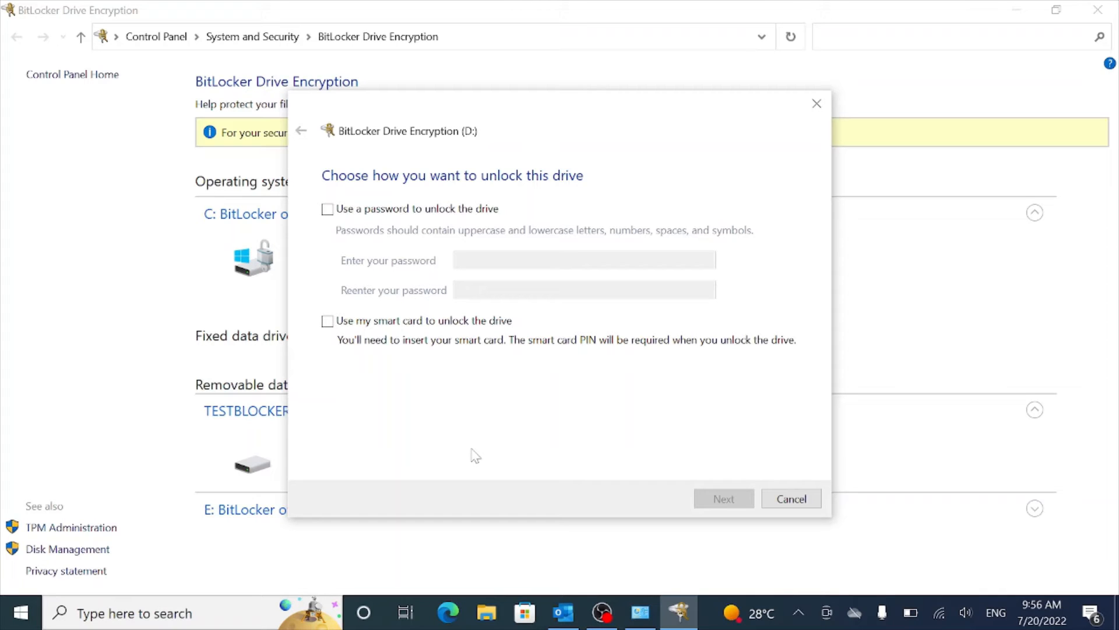
# Step: Choose password unlock for drive D:, enter and confirm the drive password, and continue
pyautogui.click(327, 210)
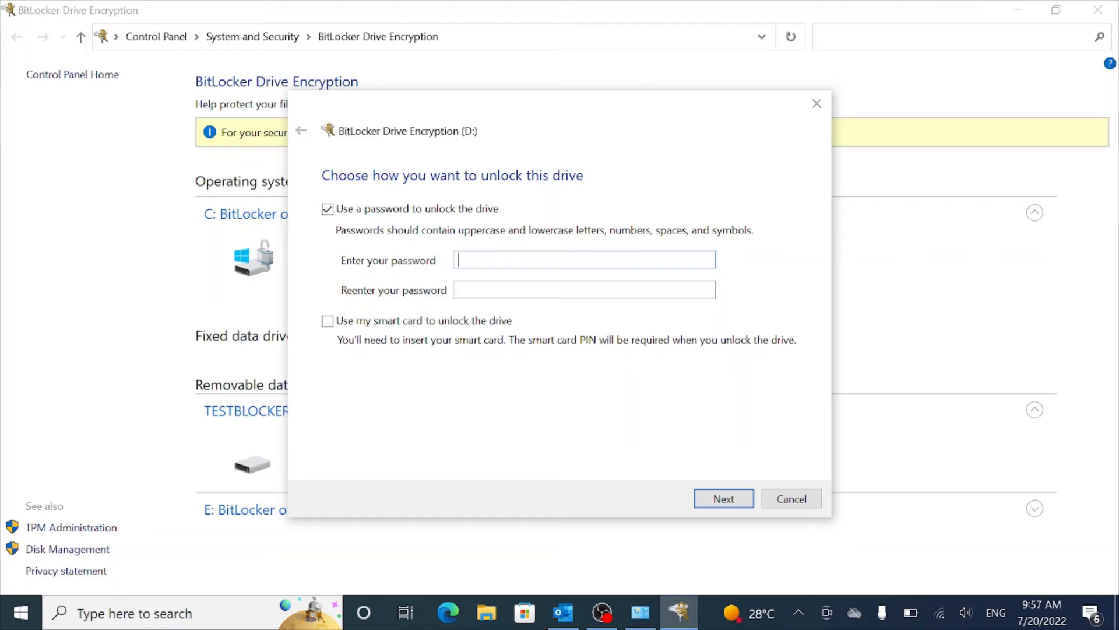
pyautogui.write('••••••••••')
pyautogui.click(519, 289)
pyautogui.write('••••••')
pyautogui.press('BackSpace')
pyautogui.press('BackSpace')
pyautogui.press('BackSpace')
pyautogui.press('BackSpace')
pyautogui.press('BackSpace')
pyautogui.press('BackSpace')
pyautogui.write('••••••••••')
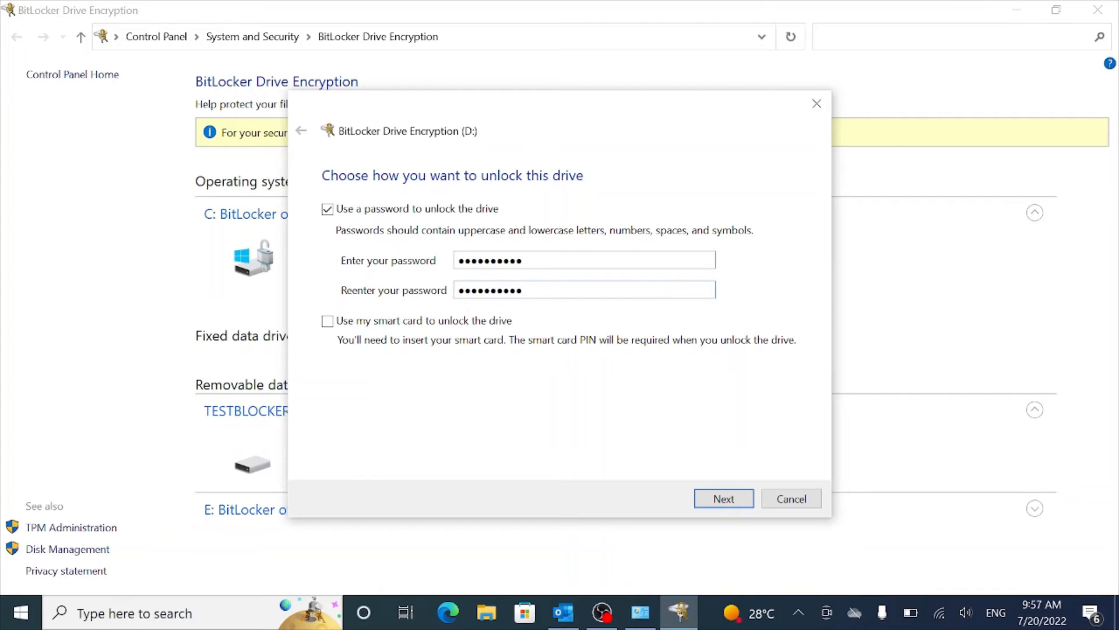
pyautogui.click(721, 499)
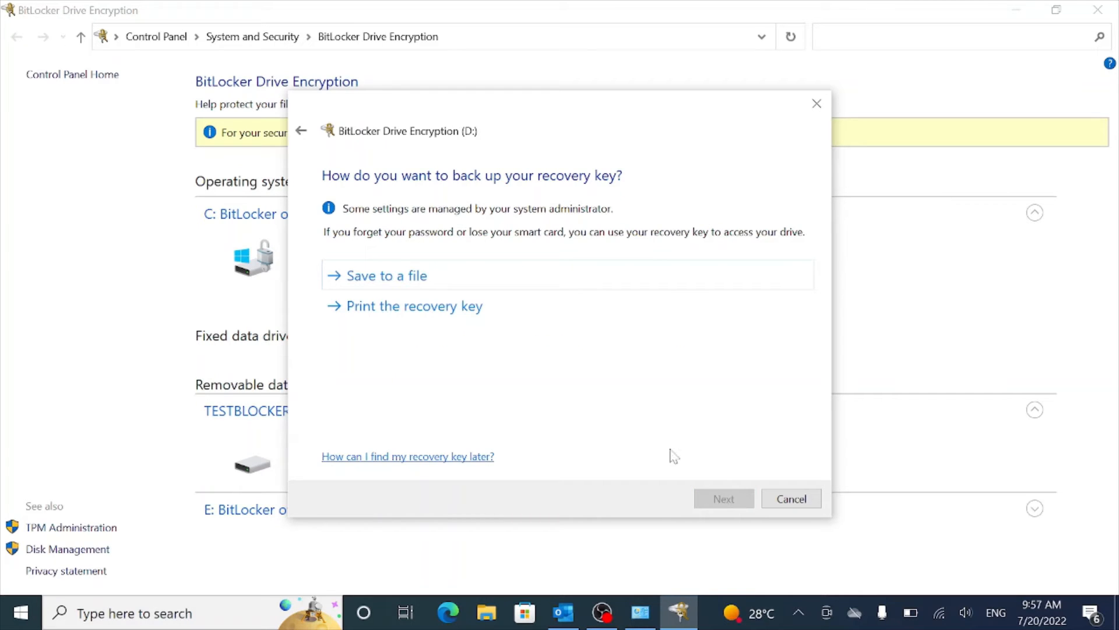
# Step: Print the recovery key to Microsoft Print to PDF
pyautogui.click(427, 314)
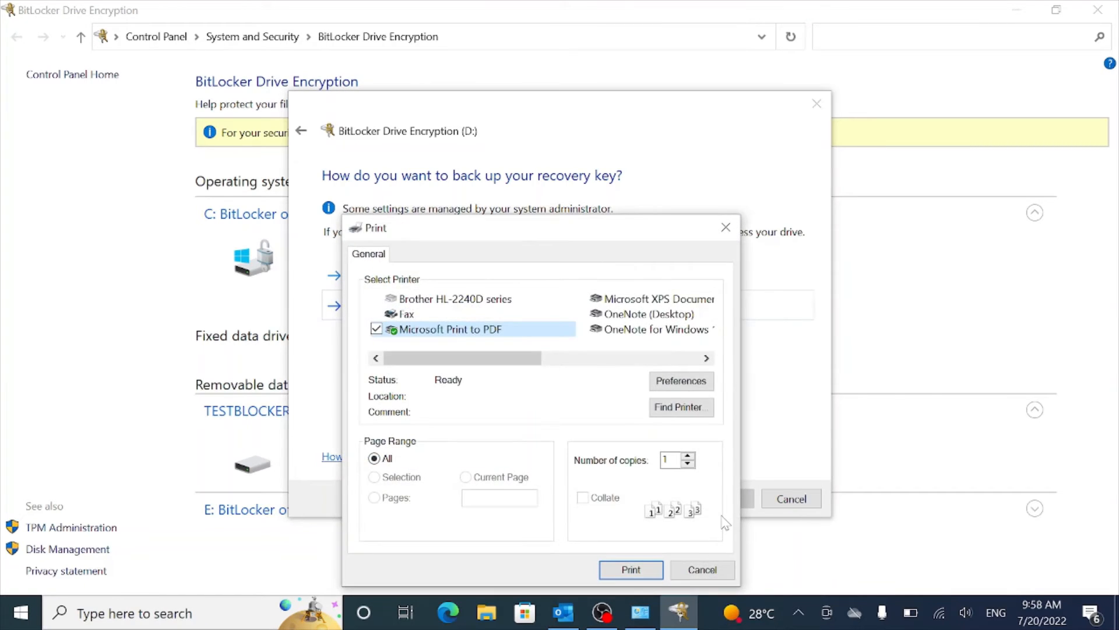
pyautogui.click(441, 330)
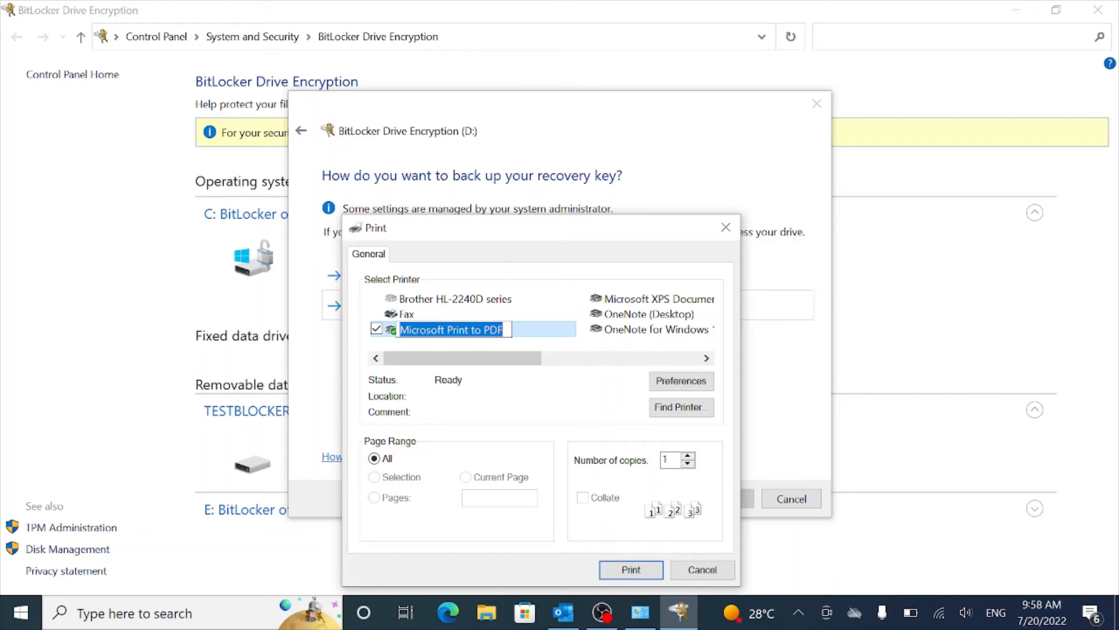
pyautogui.click(528, 328)
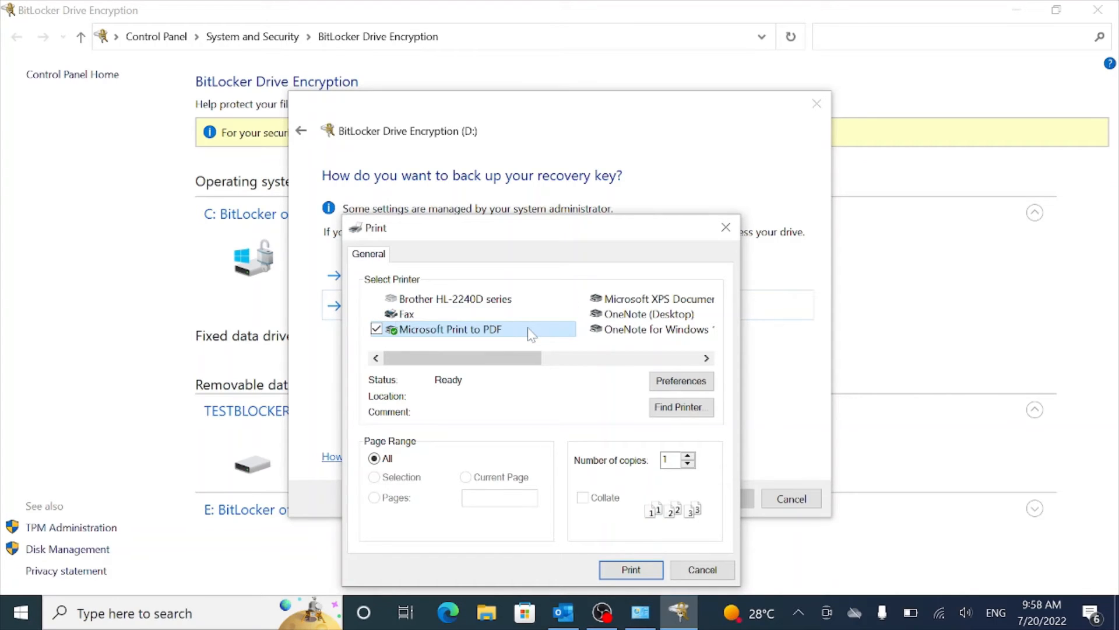
pyautogui.click(637, 569)
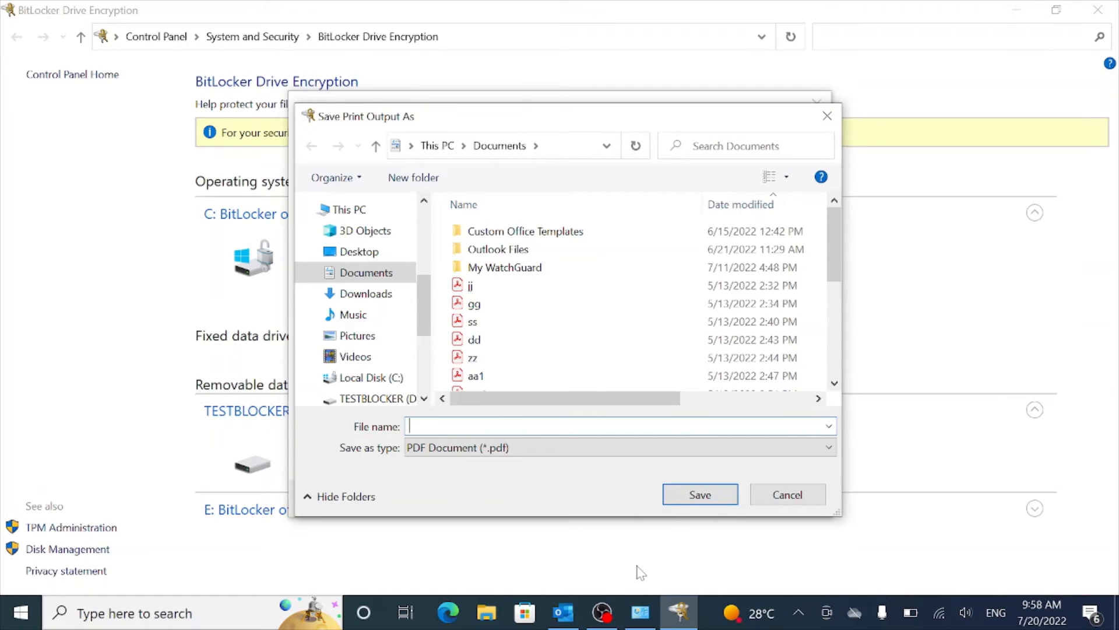
# Step: Save the recovery key PDF with the file name 'Bitlockerkey'
pyautogui.write('Bitc')
pyautogui.press('BackSpace')
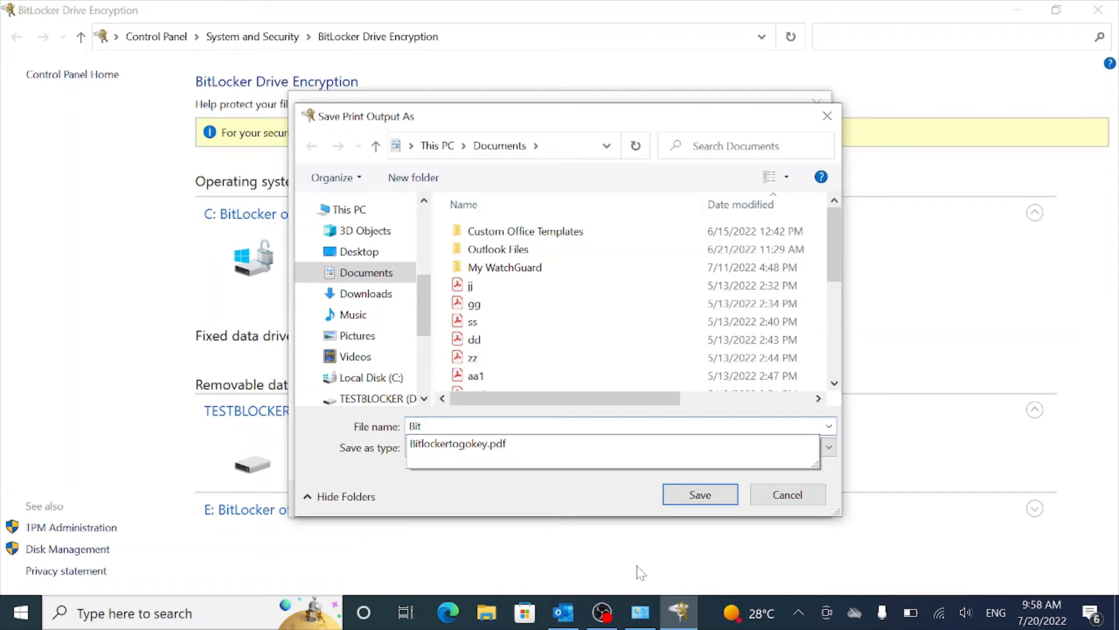
pyautogui.write('lockerkey')
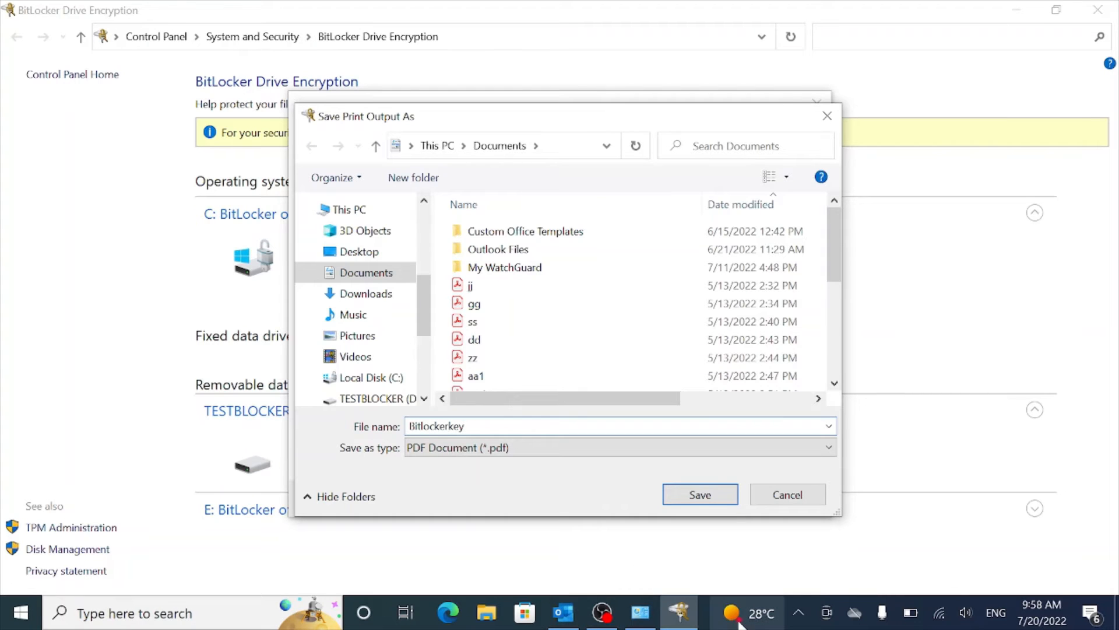
pyautogui.click(704, 501)
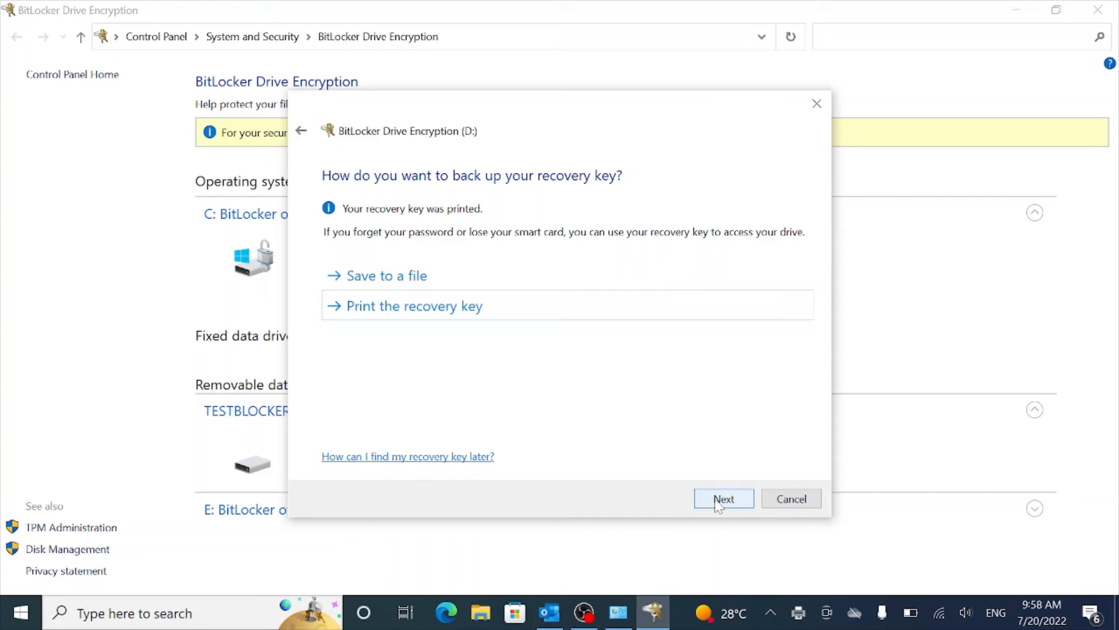
# Step: Advance the wizard keeping 'Encrypt used disk space only' and Compatible mode
pyautogui.click(720, 500)
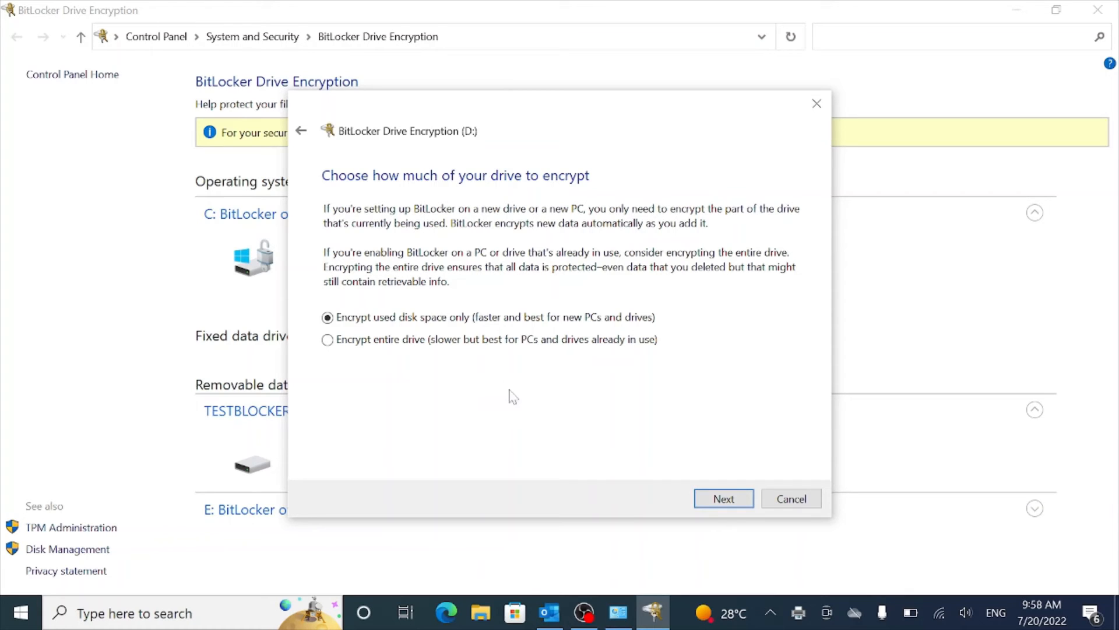
pyautogui.click(723, 499)
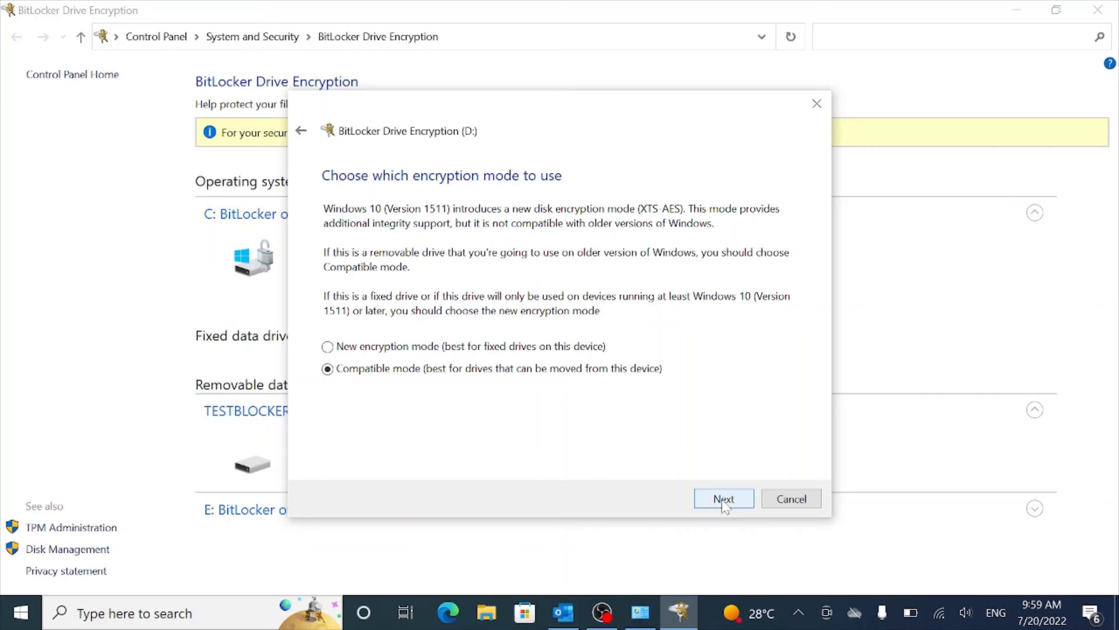
pyautogui.click(723, 500)
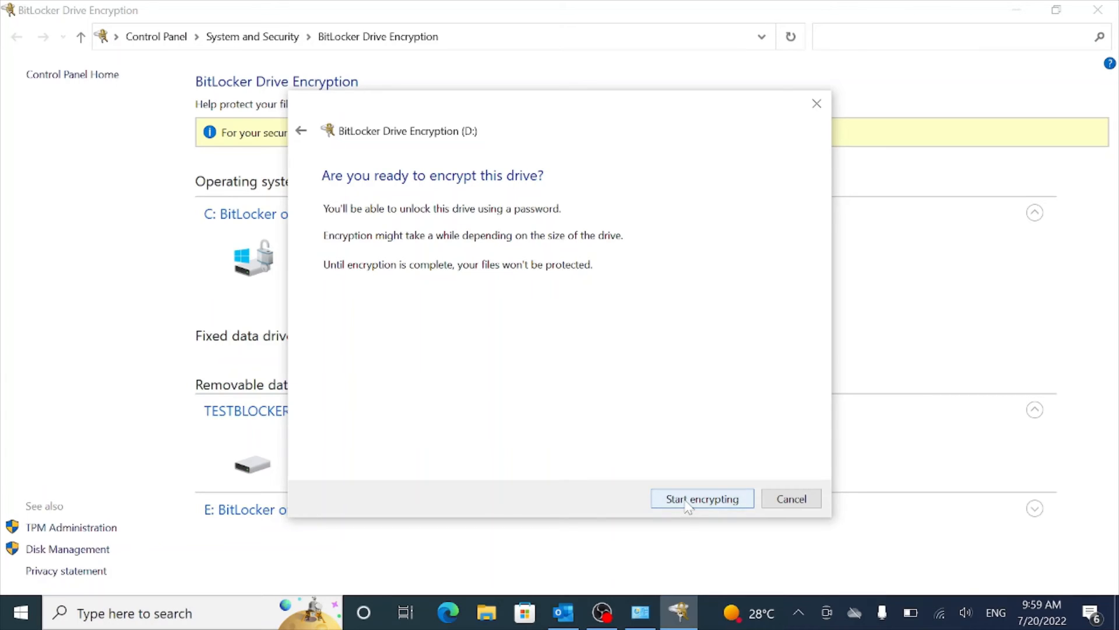
# Step: Start encrypting TESTBLOCKER (D:) and close the 'Encryption of D: is complete' message
pyautogui.click(676, 499)
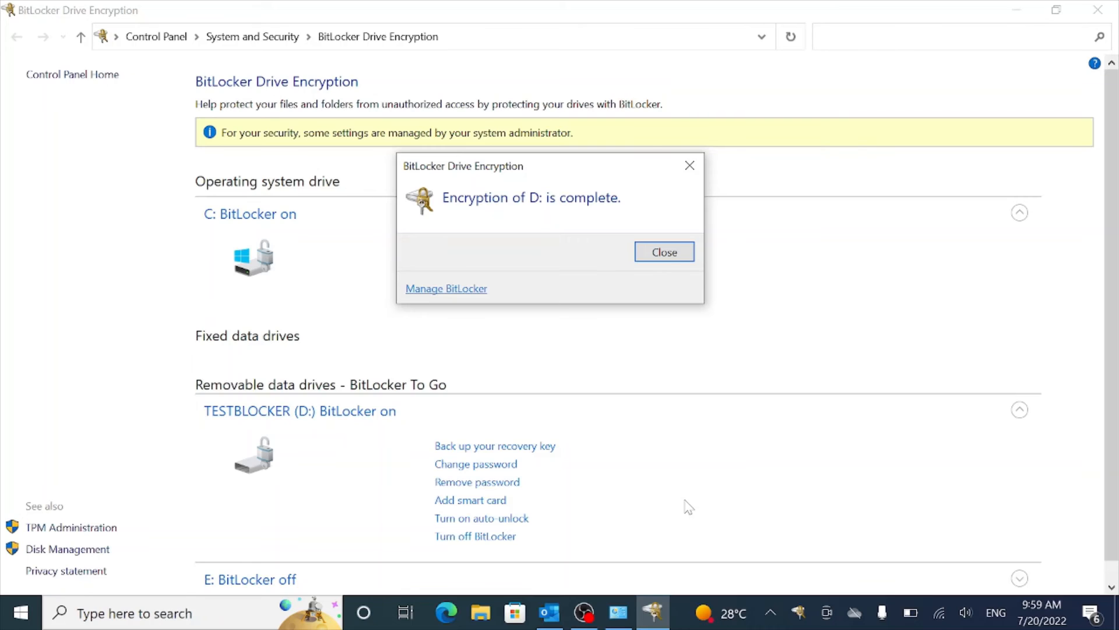
pyautogui.click(665, 253)
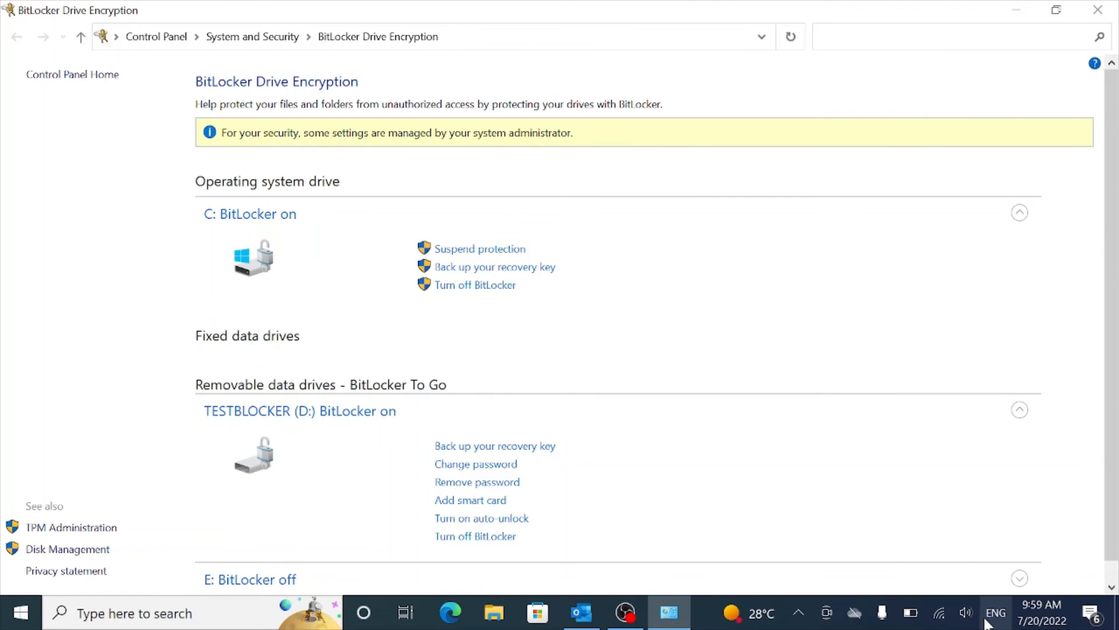
# Step: Safely eject the TESTBLOCKER USB drive (UDisk) from the notification area and dismiss the safe-to-remove notice
pyautogui.click(798, 614)
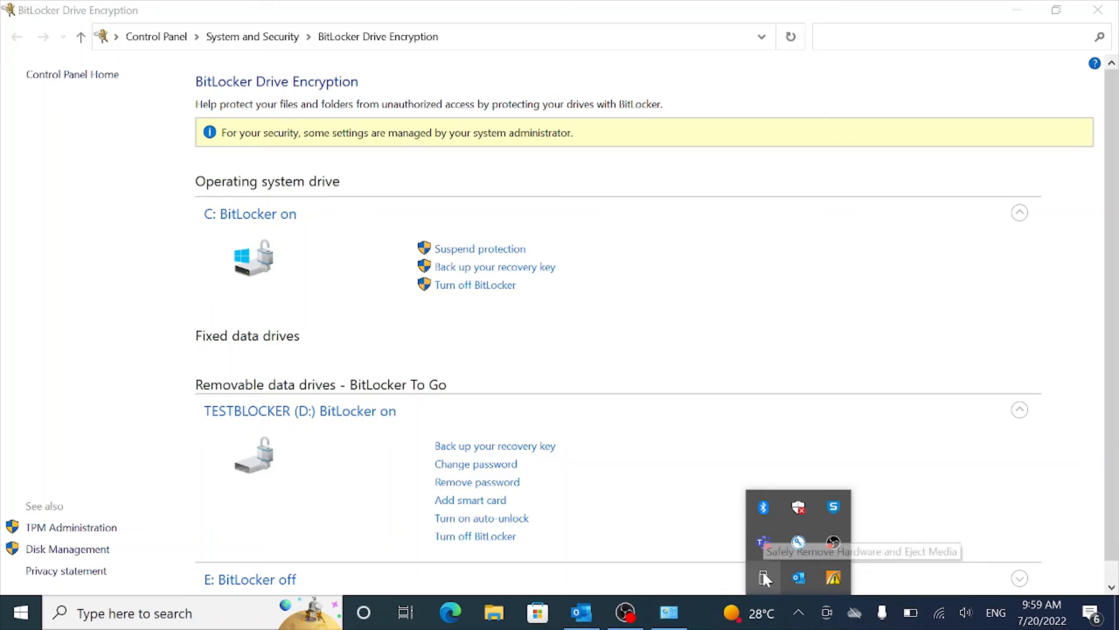
pyautogui.click(762, 571)
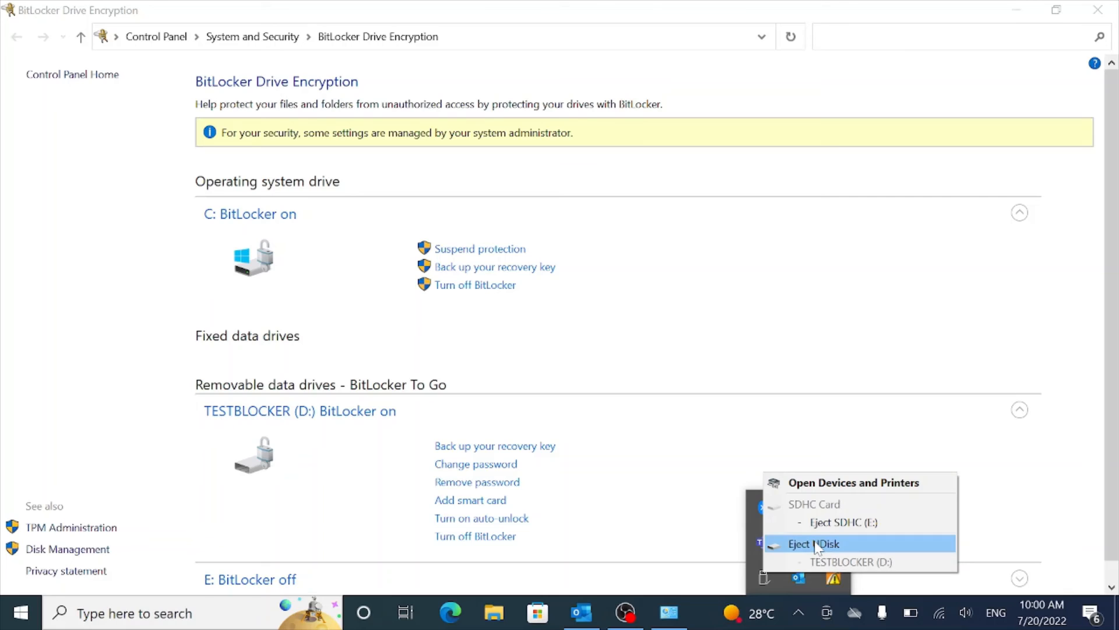
pyautogui.click(815, 540)
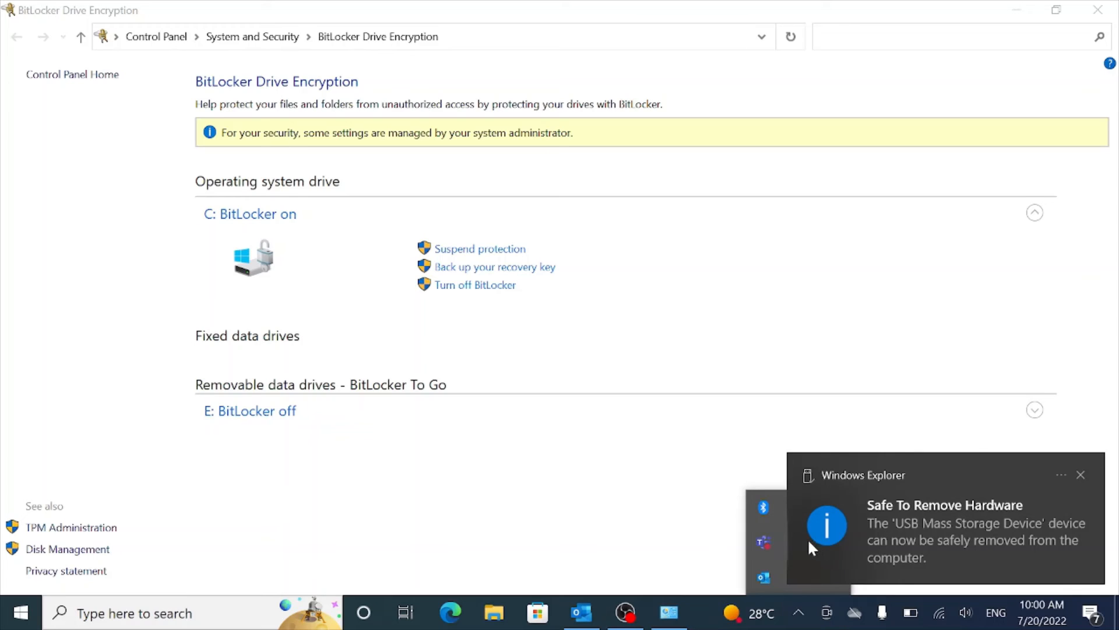
pyautogui.click(858, 544)
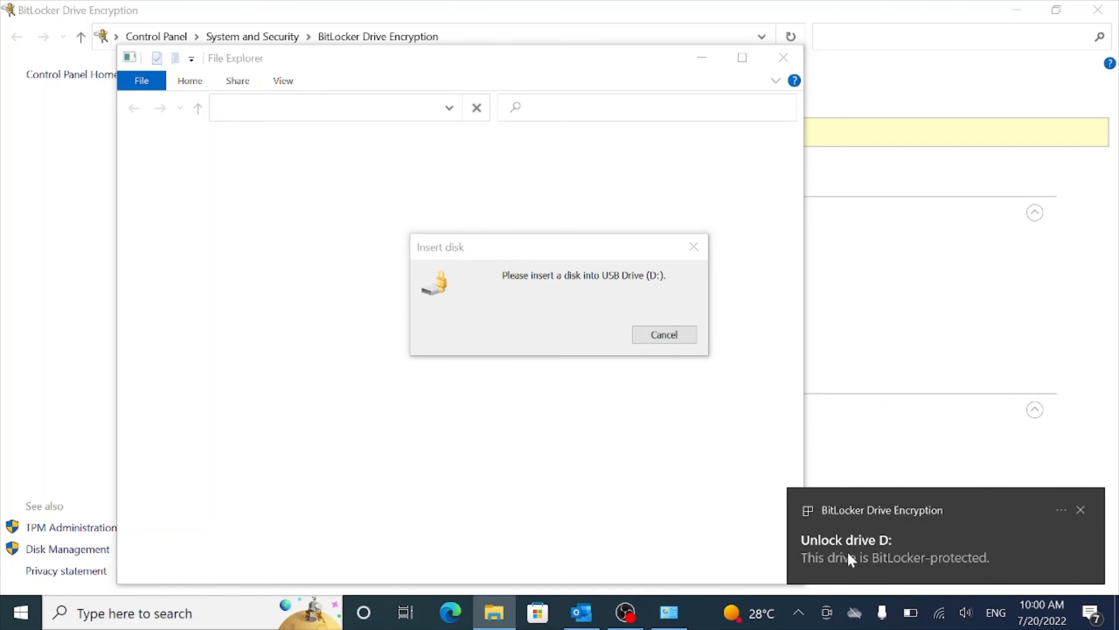
# Step: Unlock BitLocker-protected drive D: by entering the drive password in the unlock prompt
pyautogui.click(848, 552)
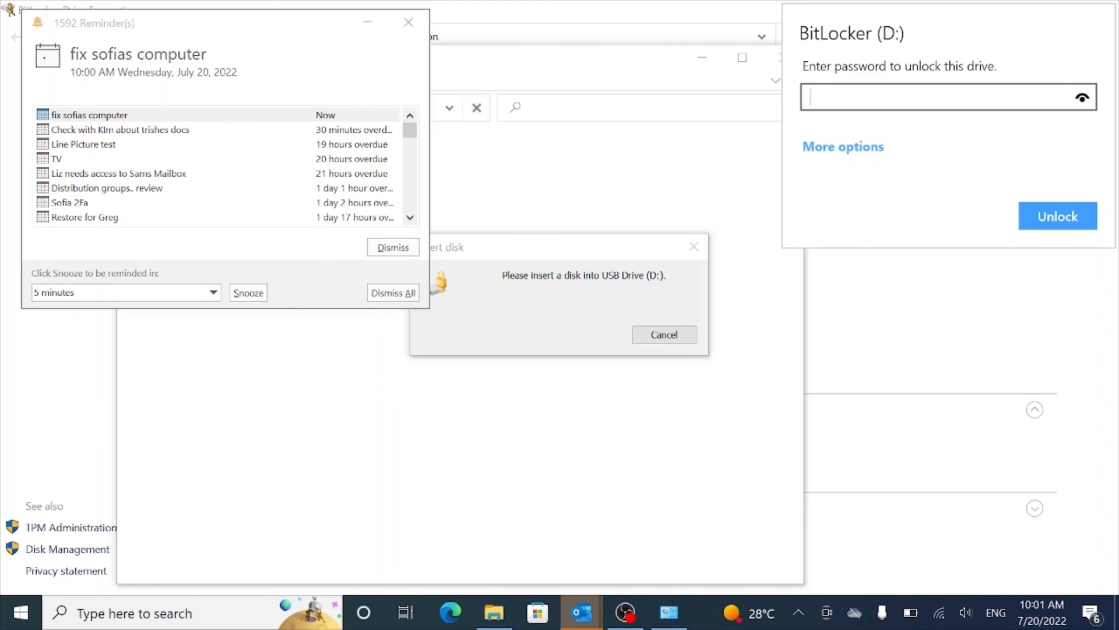
pyautogui.write('aaaaaaaaa')
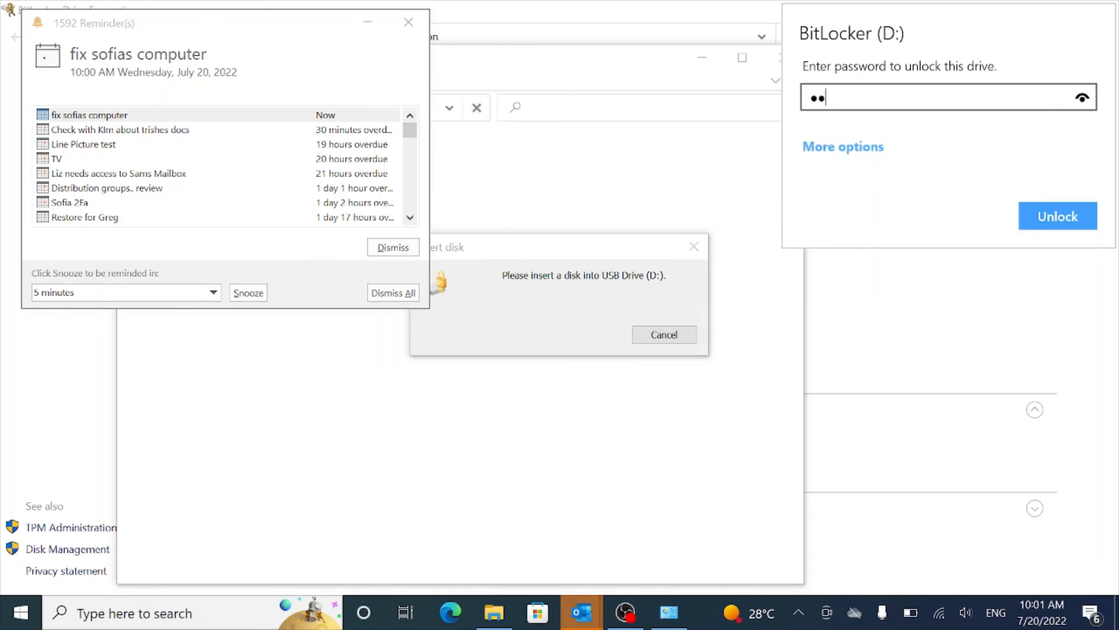
pyautogui.write('a')
pyautogui.click(1058, 222)
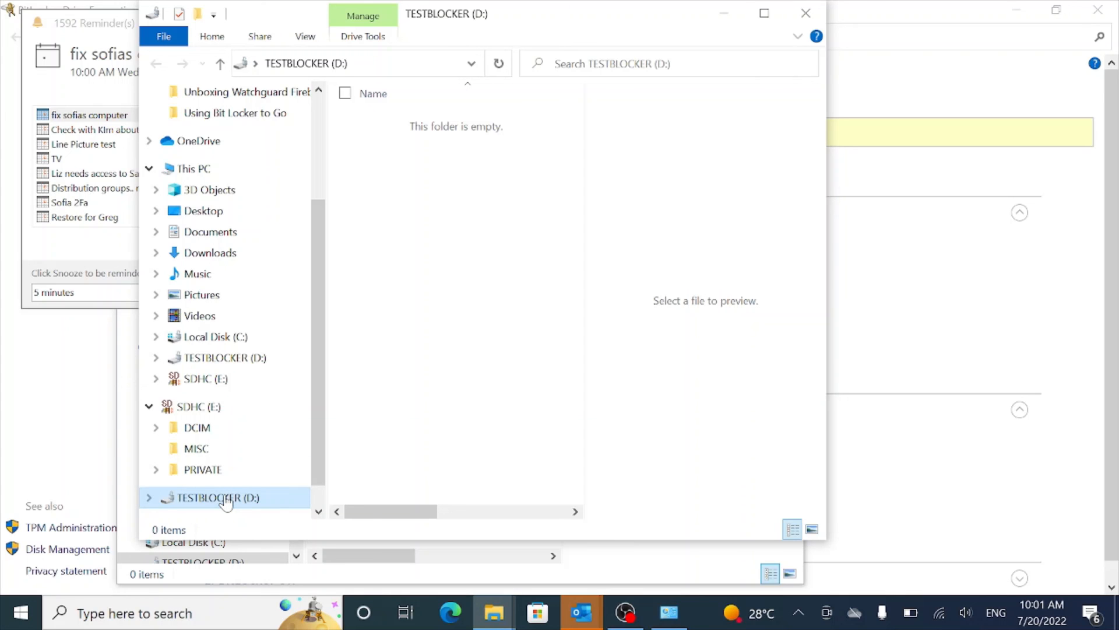
# Step: Create a folder named Test on TESTBLOCKER (D:), close the drive window and switch to OBS Studio
pyautogui.rightClick(426, 159)
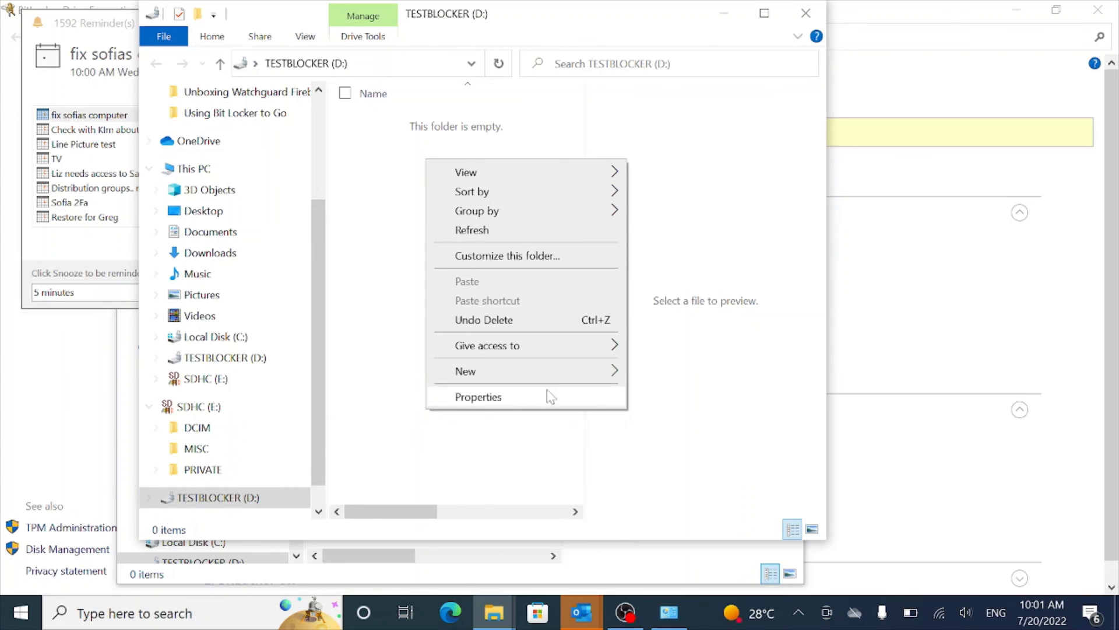
pyautogui.moveTo(554, 375)
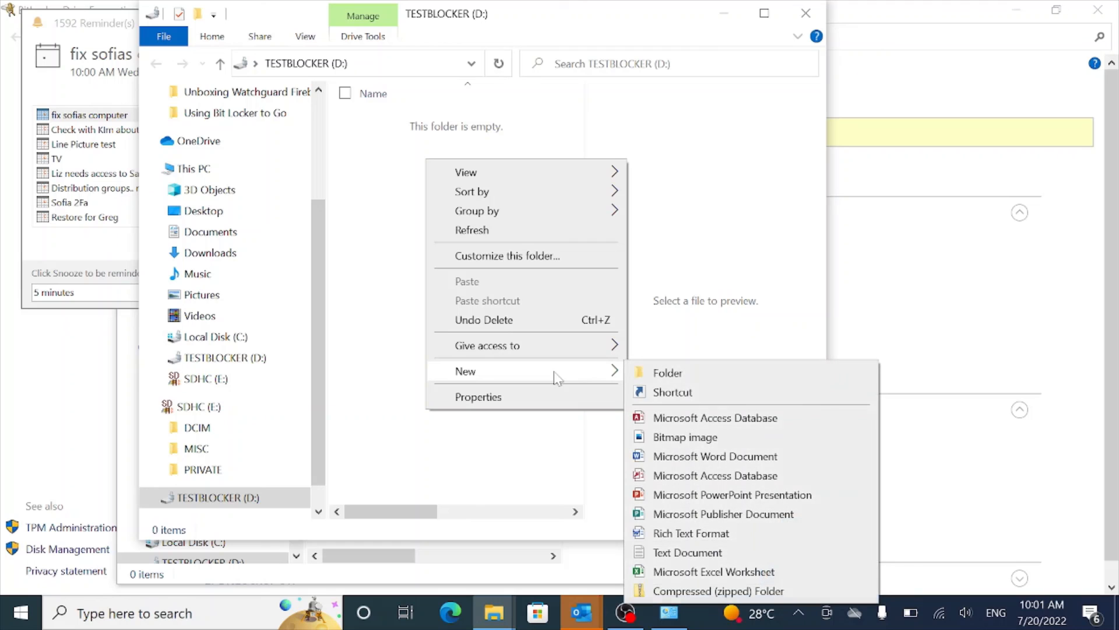
pyautogui.click(668, 373)
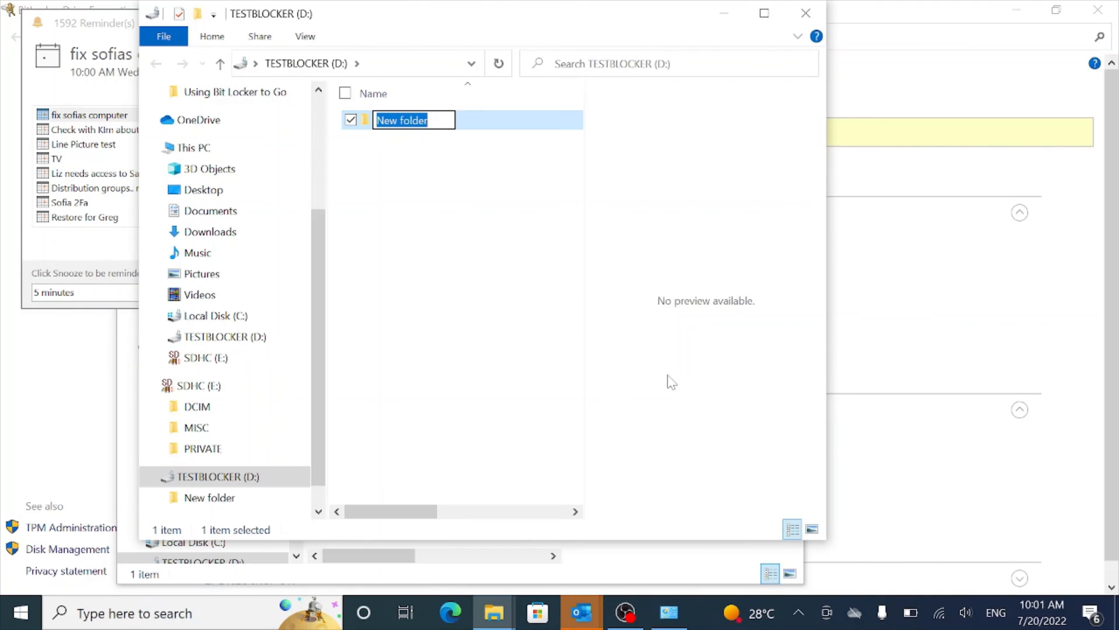
pyautogui.write('Test')
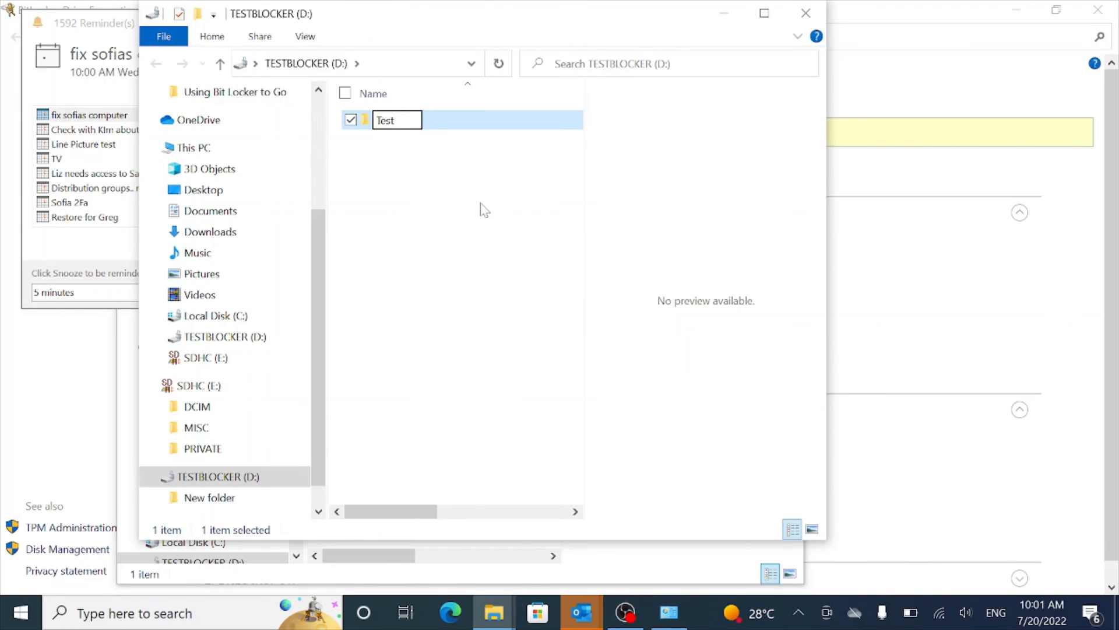
pyautogui.click(416, 178)
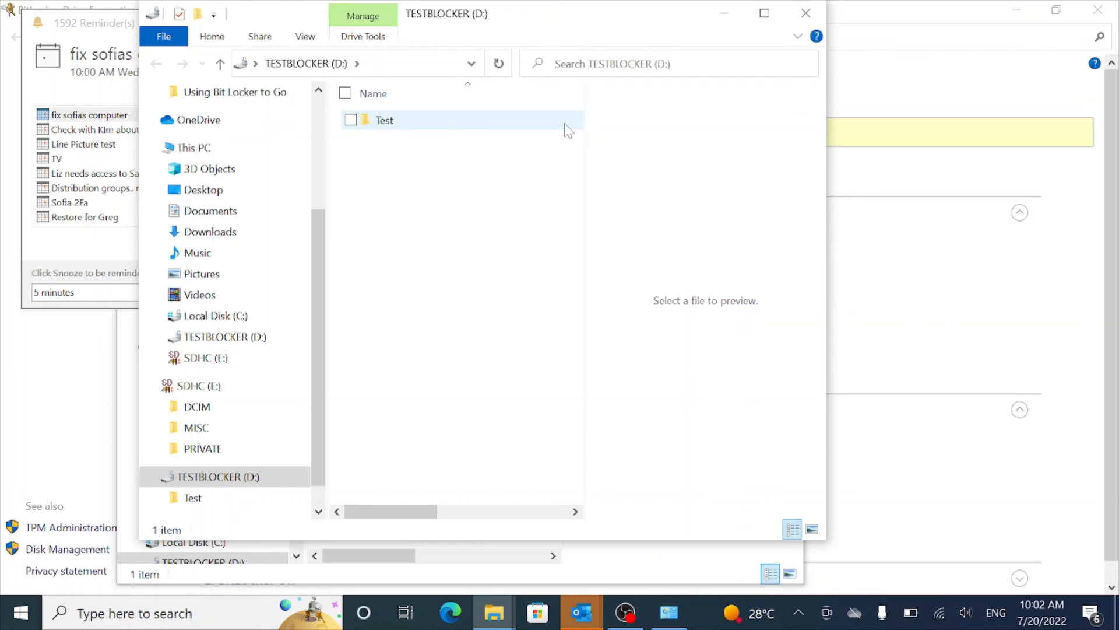
pyautogui.click(806, 12)
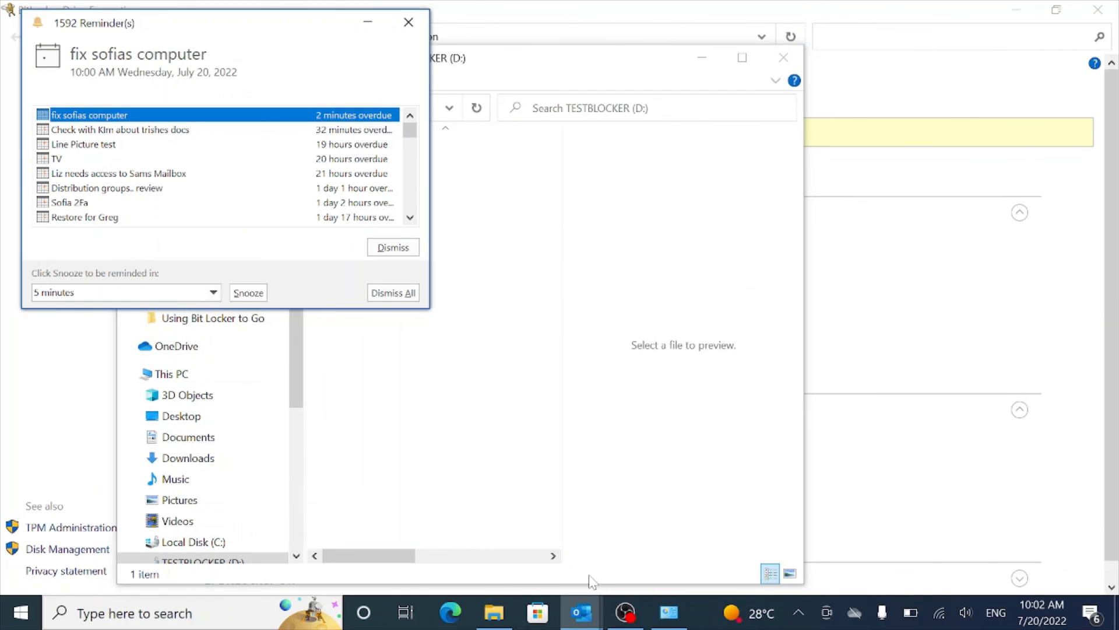
pyautogui.click(628, 613)
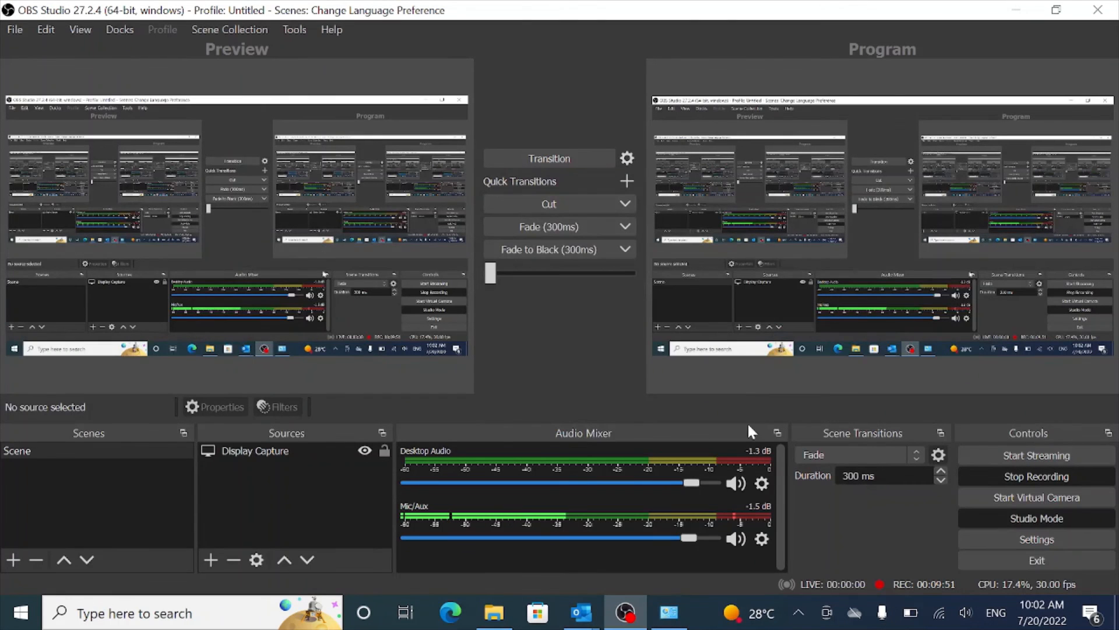